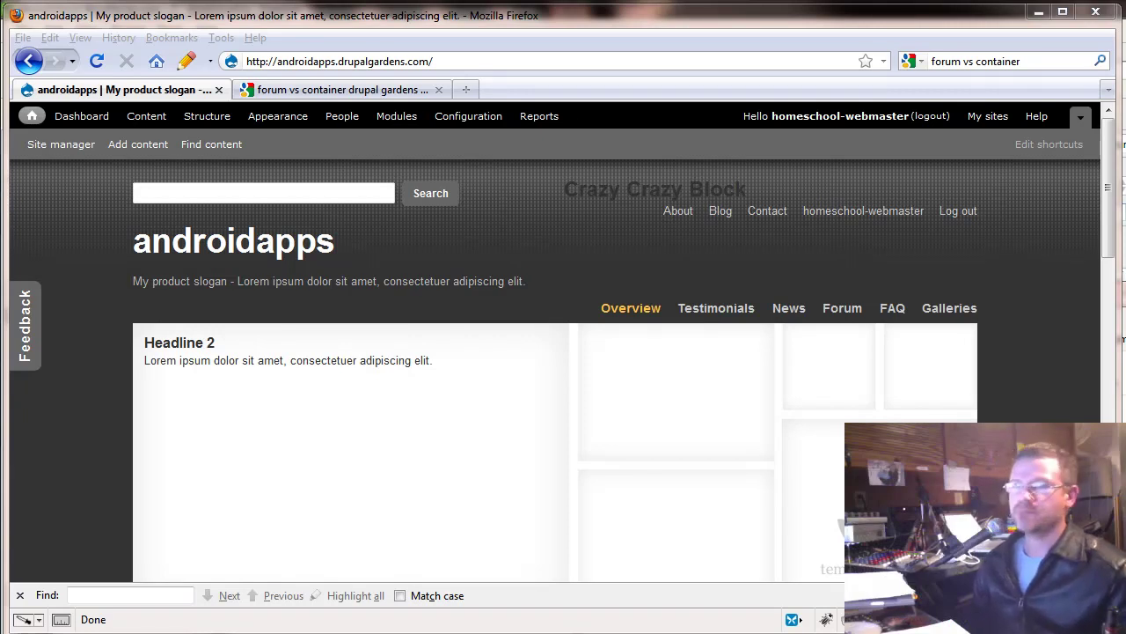
# Open the site's Structure administration page from the admin toolbar.
pyautogui.click(526, 620)
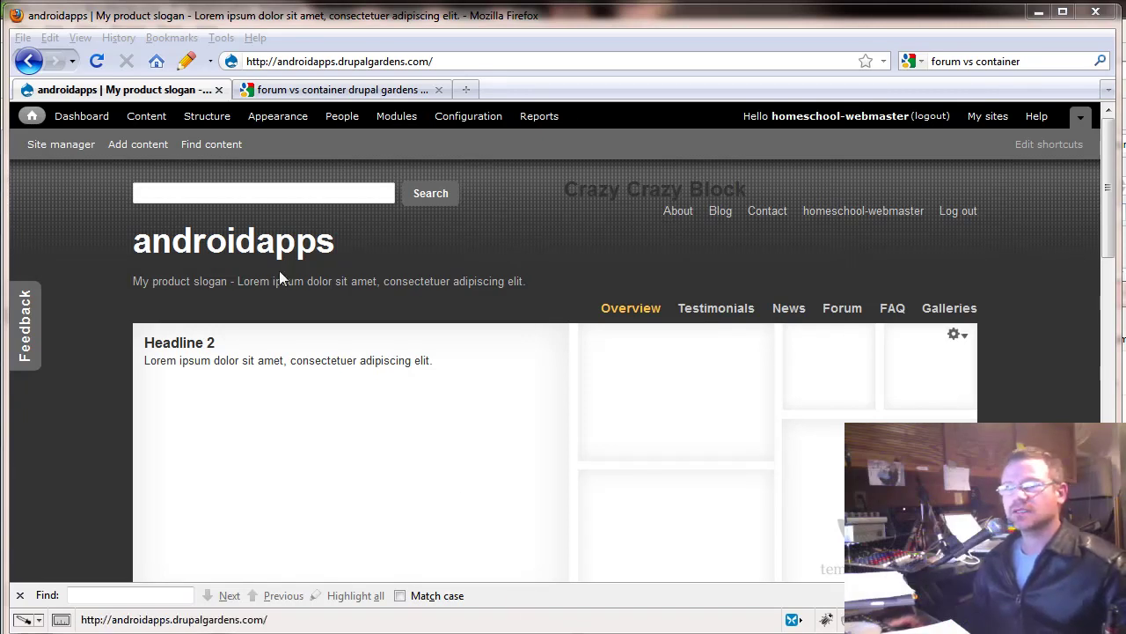
pyautogui.click(206, 117)
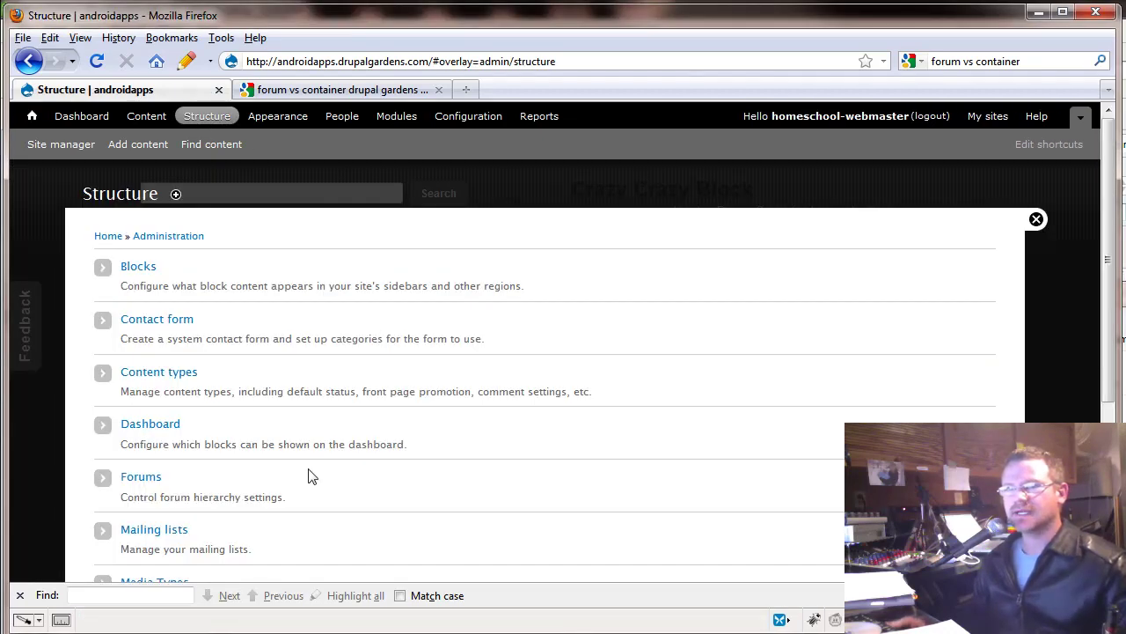
pyautogui.scroll(-4, 308, 476)
pyautogui.scroll(4, 308, 476)
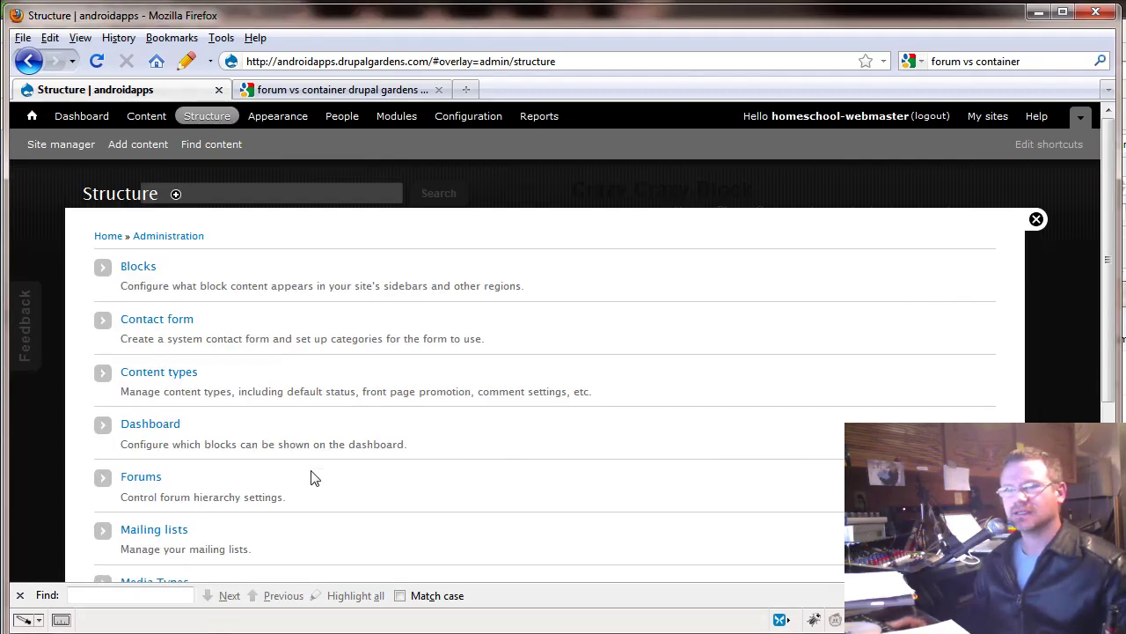
pyautogui.click(150, 475)
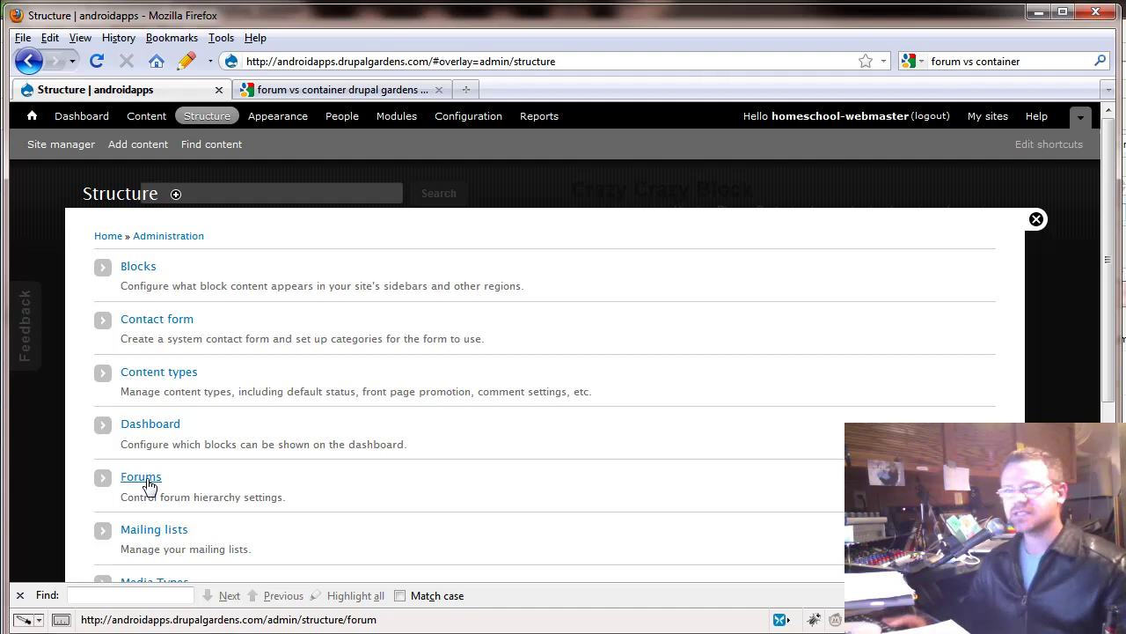
# Reload Structure and open the Forums list showing General discussion and Suggestions.
pyautogui.click(206, 115)
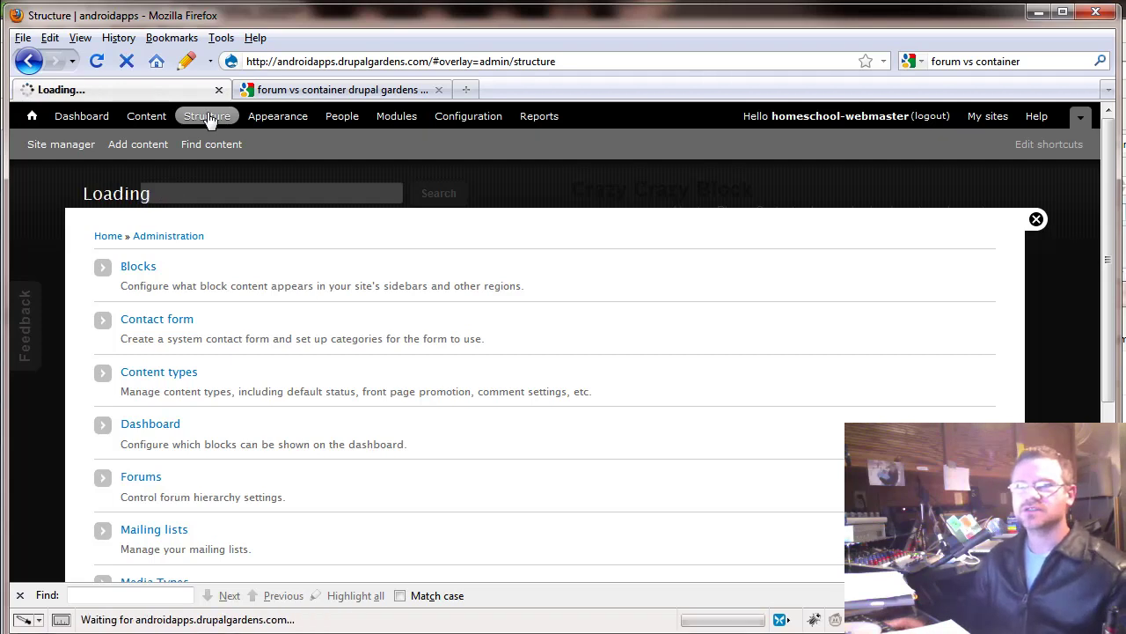
pyautogui.click(155, 482)
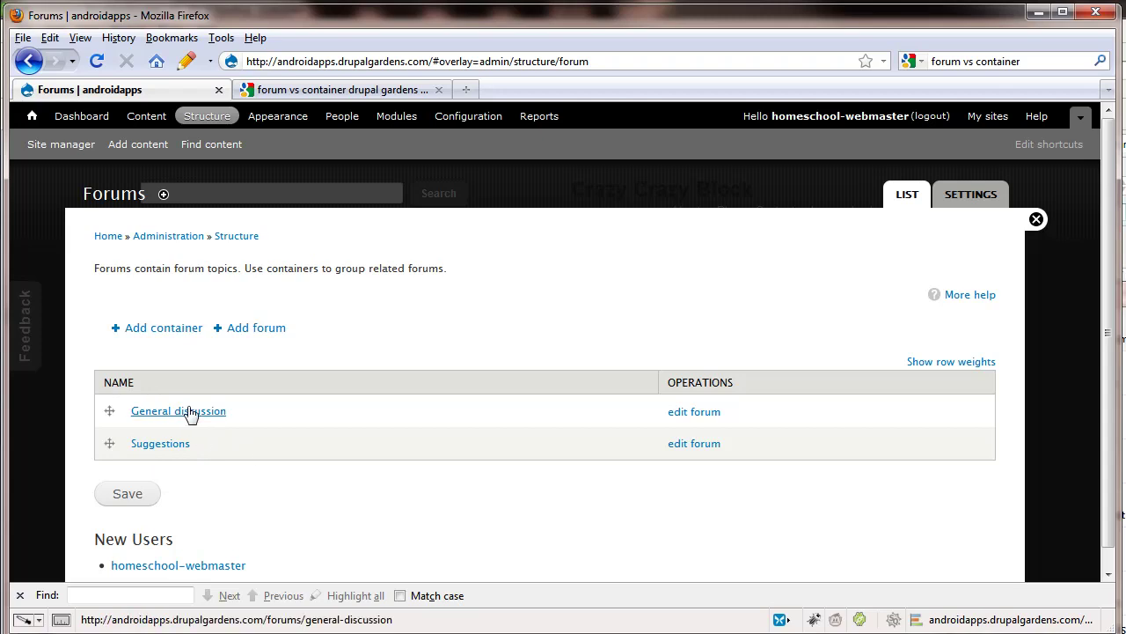
# Add root-level container 'Default Drupal Gardens Forums', reusing the name as its description.
pyautogui.click(133, 331)
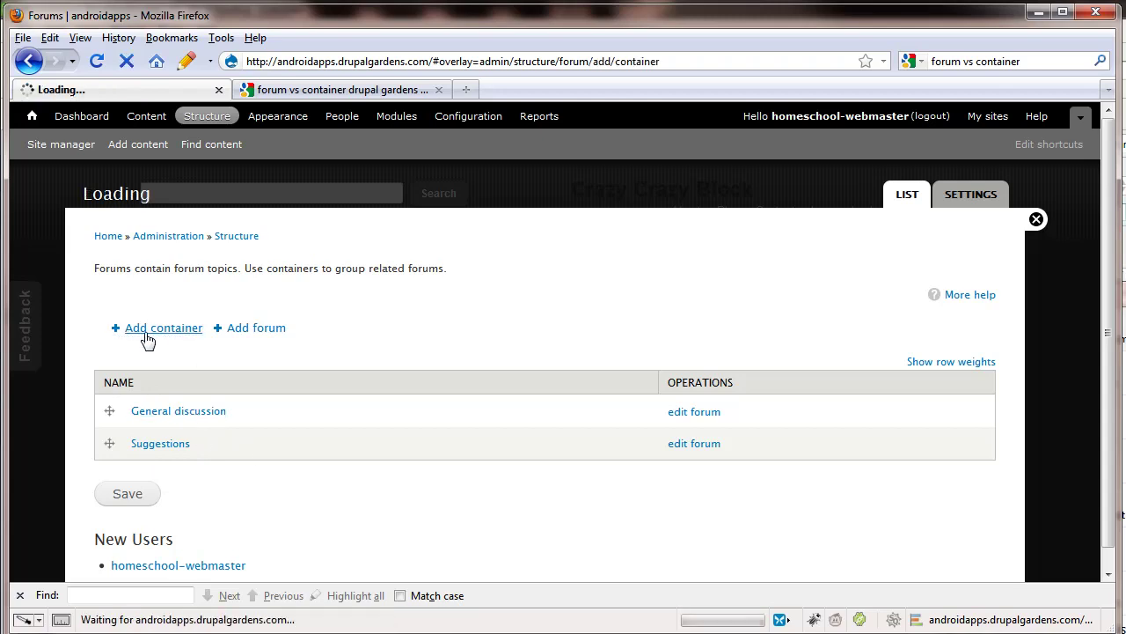
pyautogui.click(139, 319)
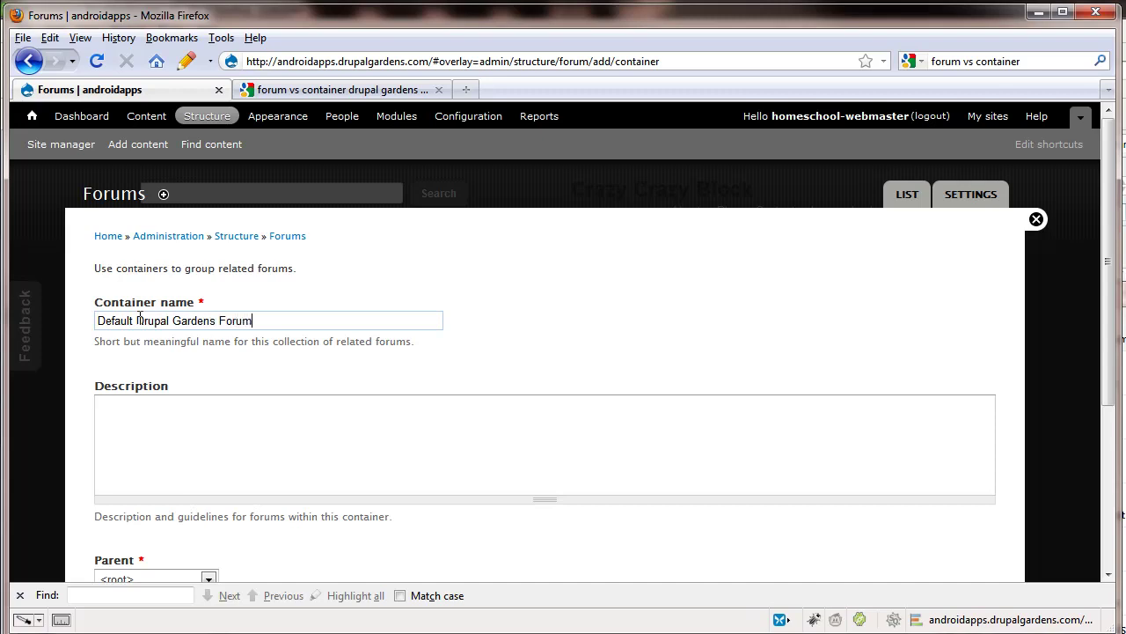
pyautogui.tripleClick(266, 321)
pyautogui.hotkey('ctrl', 'c')
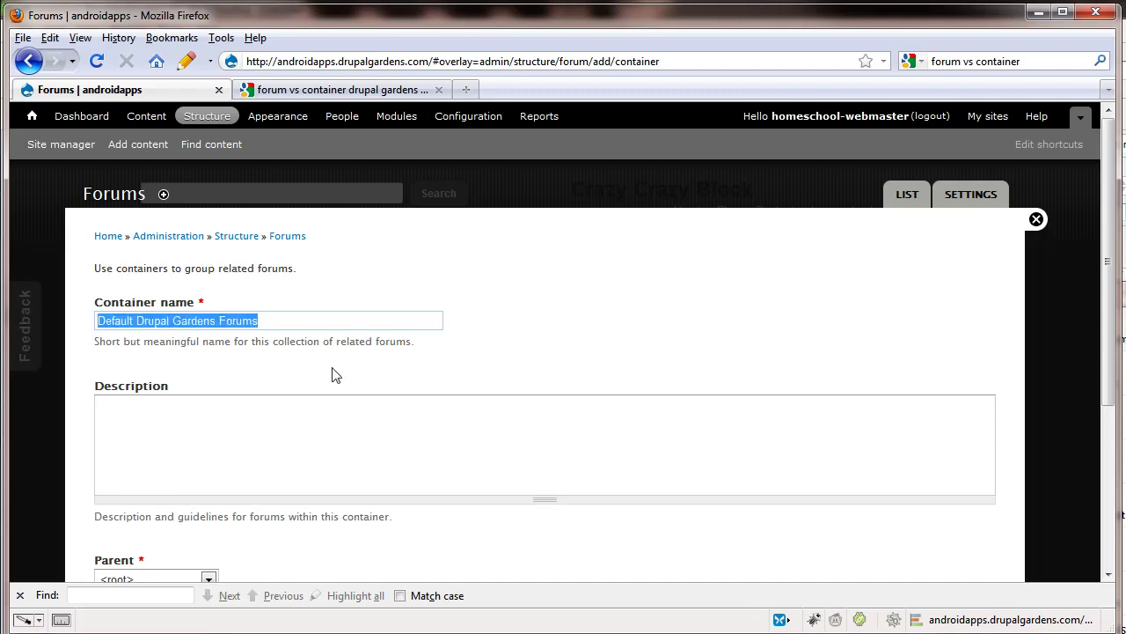
pyautogui.click(226, 432)
pyautogui.hotkey('ctrl', 'v')
pyautogui.scroll(-2, 186, 528)
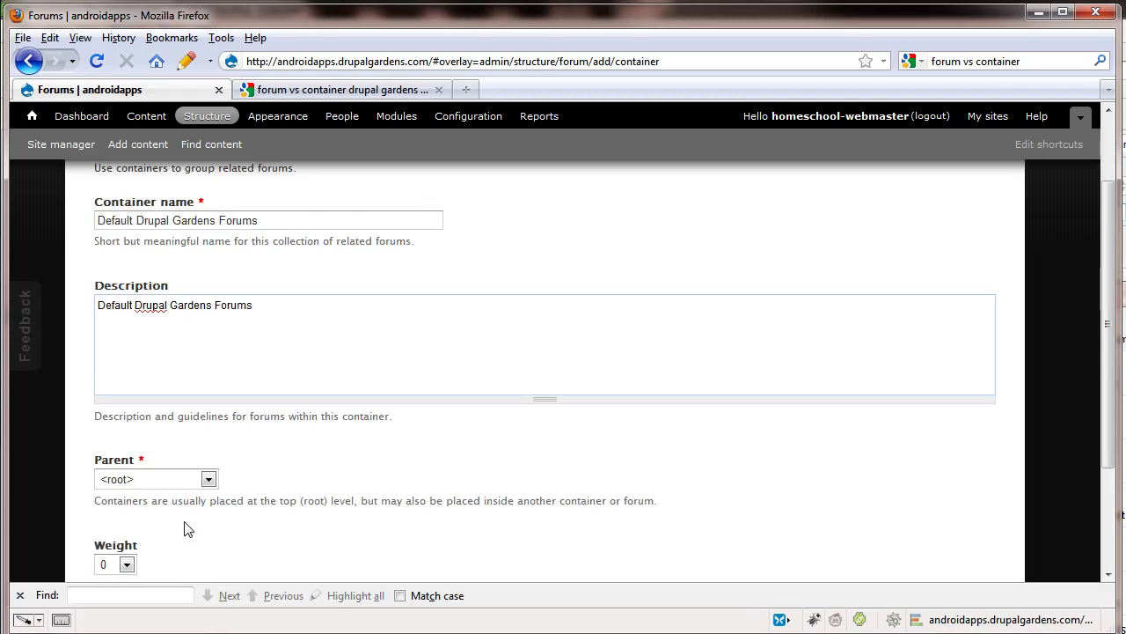
pyautogui.scroll(-2, 157, 492)
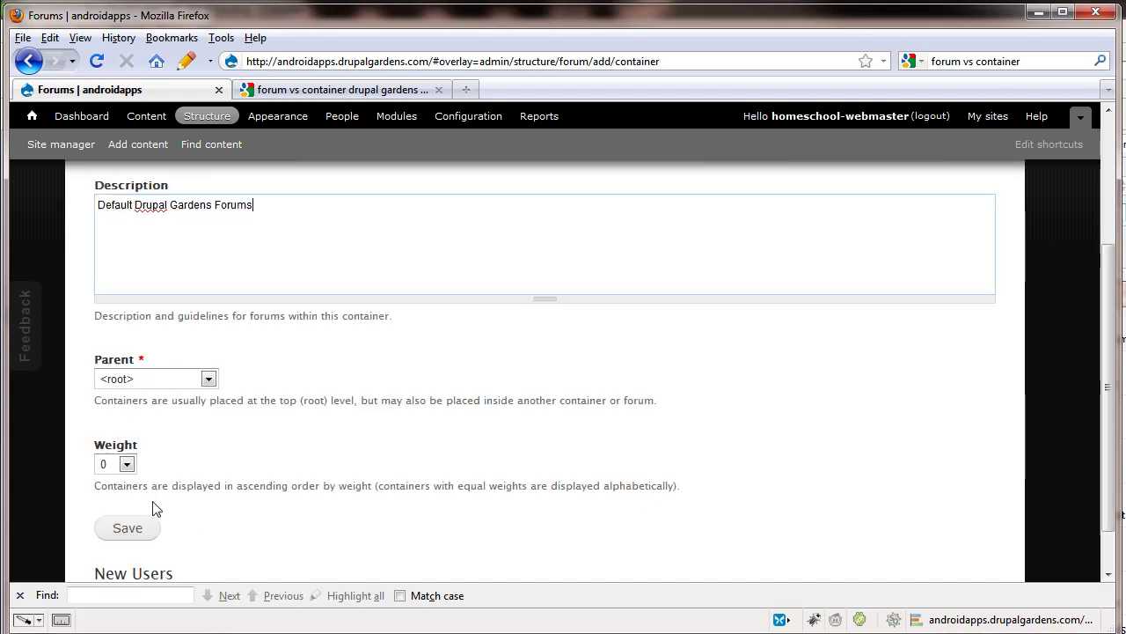
pyautogui.click(167, 380)
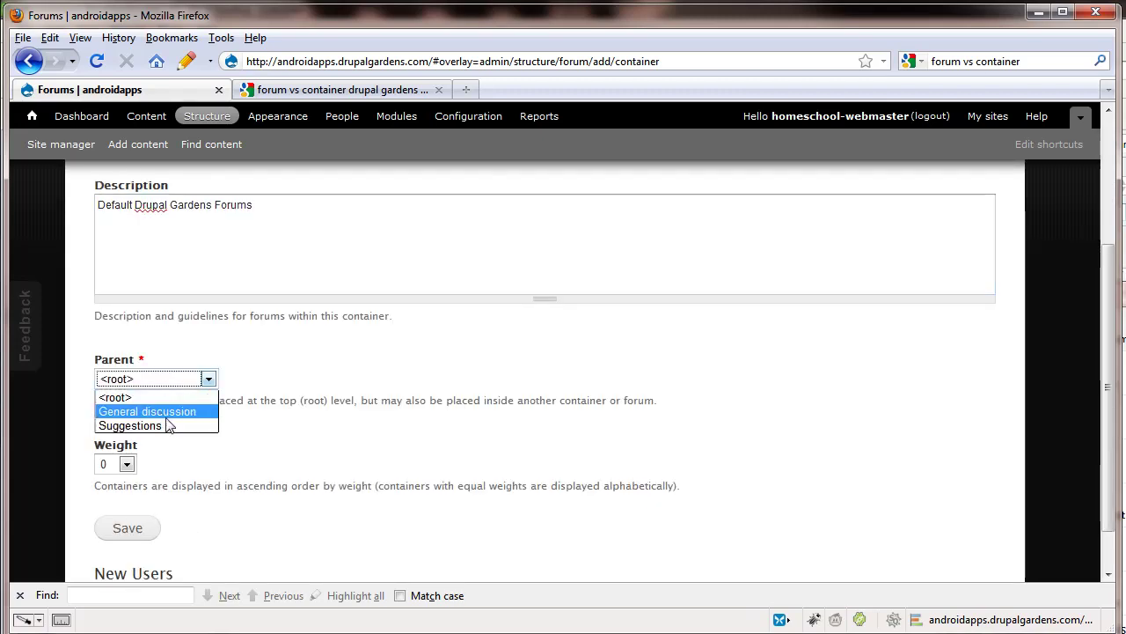
pyautogui.click(260, 396)
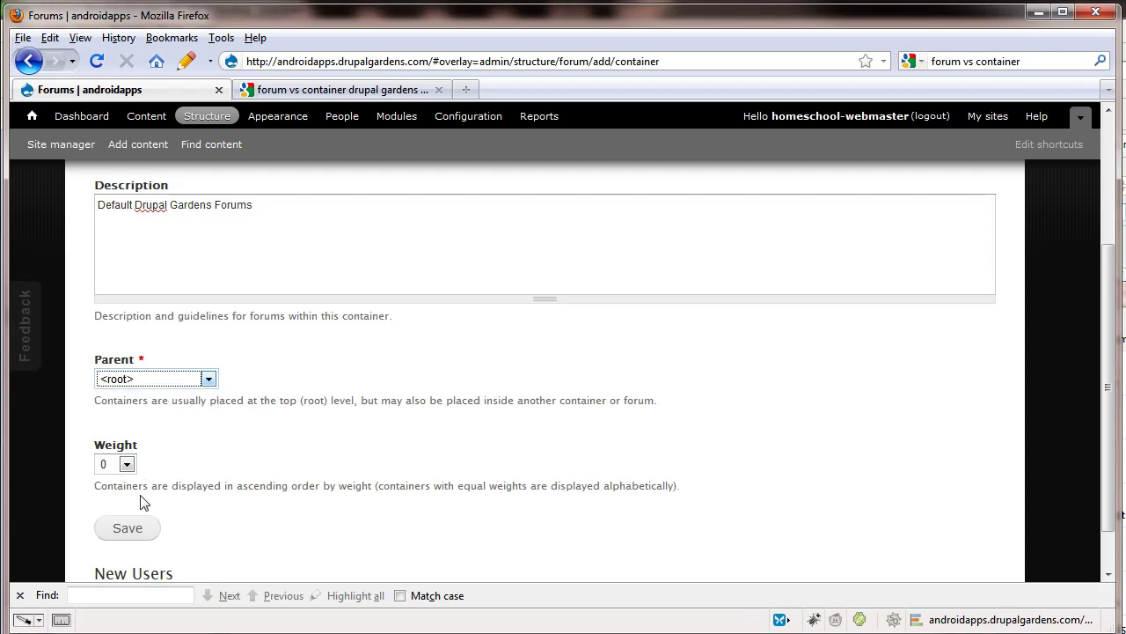
pyautogui.click(123, 528)
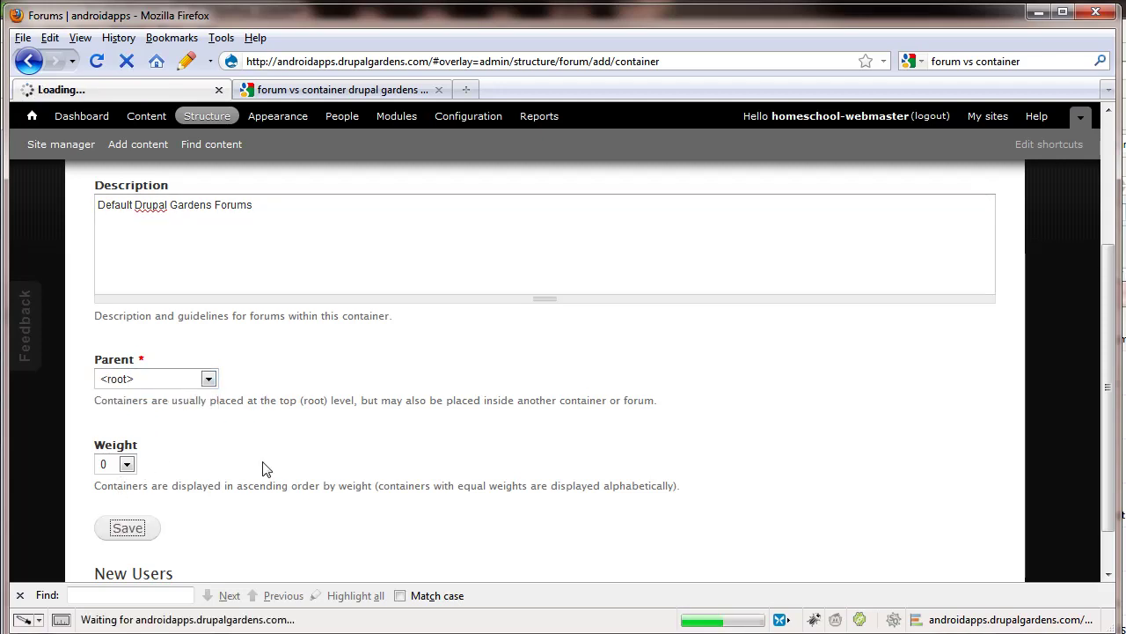
pyautogui.scroll(-2, 247, 478)
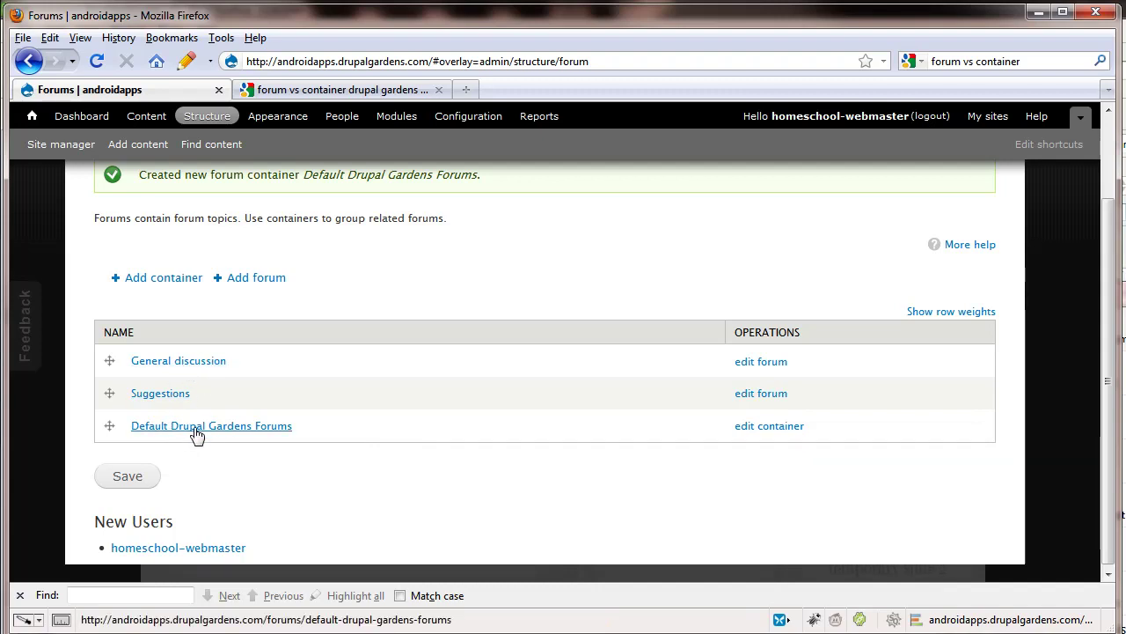
# Move the General discussion forum under Default Drupal Gardens Forums and save.
pyautogui.click(749, 362)
pyautogui.scroll(-2, 261, 435)
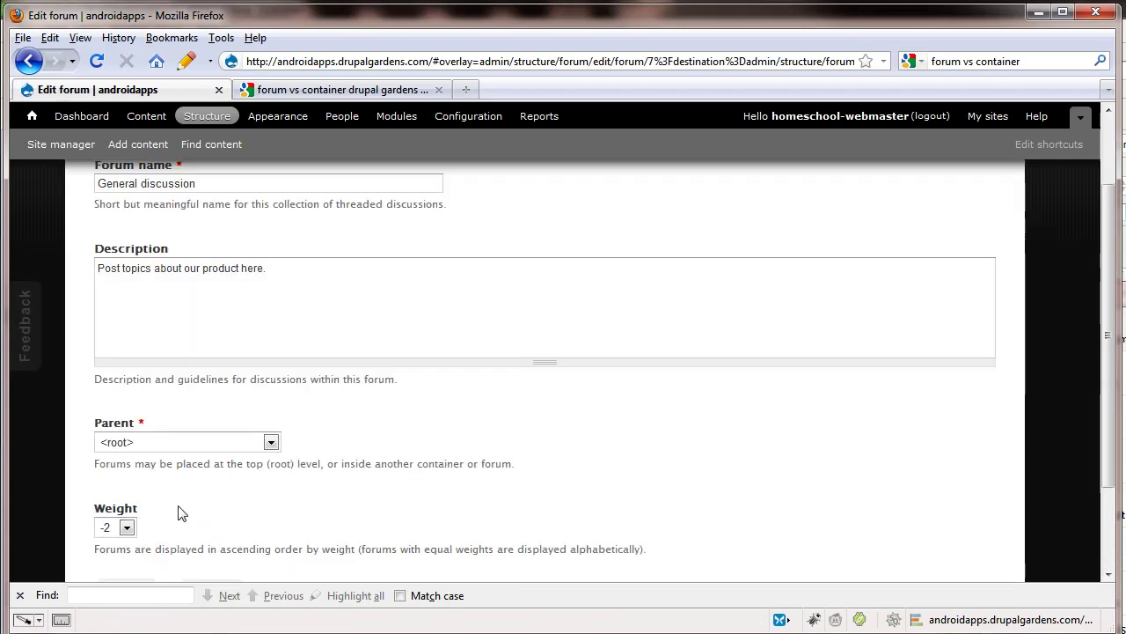
pyautogui.click(173, 449)
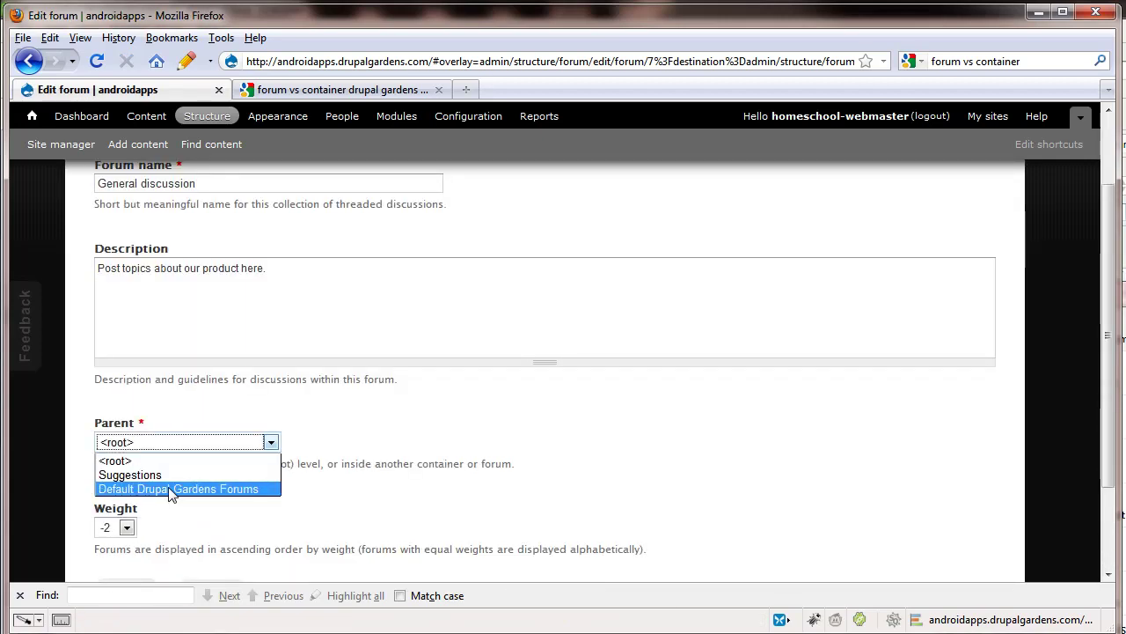
pyautogui.click(171, 489)
pyautogui.scroll(-3, 194, 560)
pyautogui.click(128, 477)
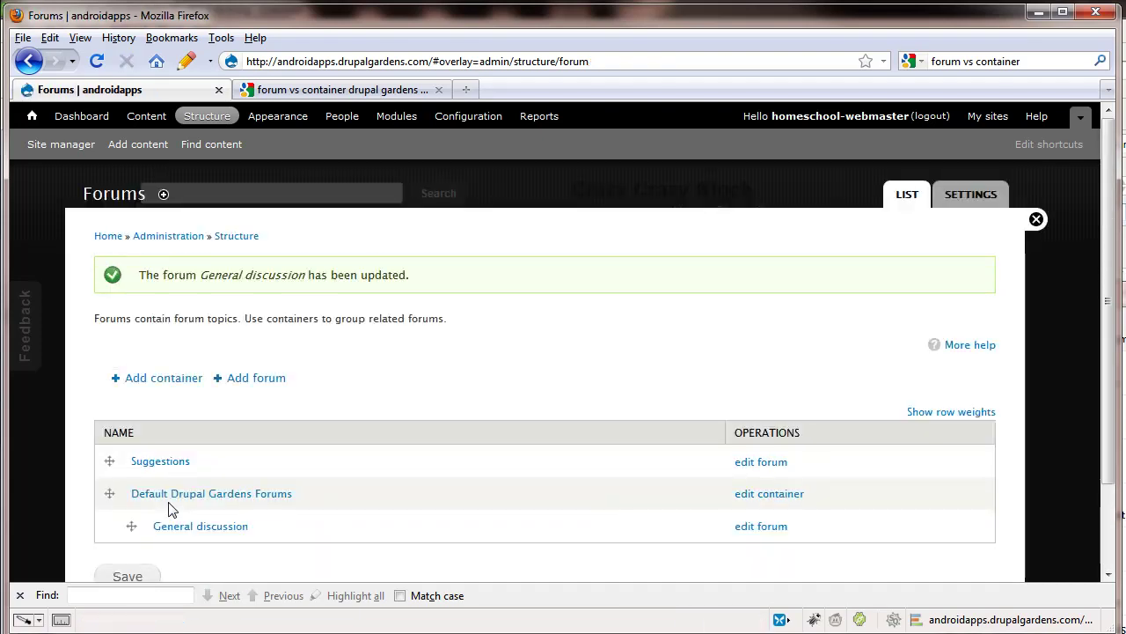
# Move the Suggestions forum under Default Drupal Gardens Forums and save.
pyautogui.click(758, 361)
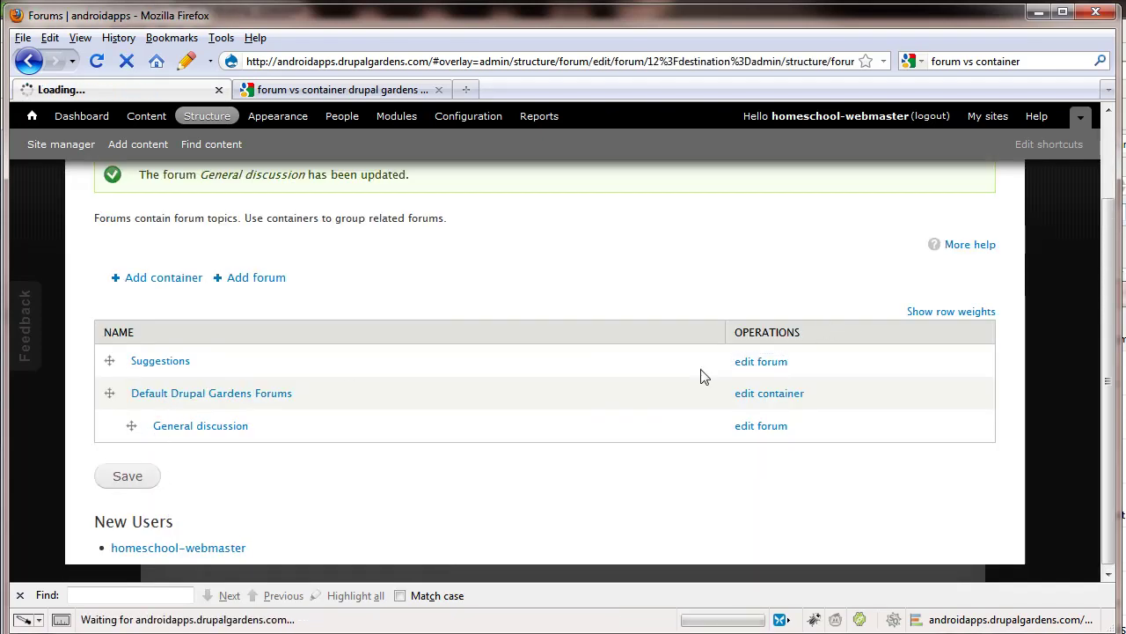
pyautogui.click(243, 542)
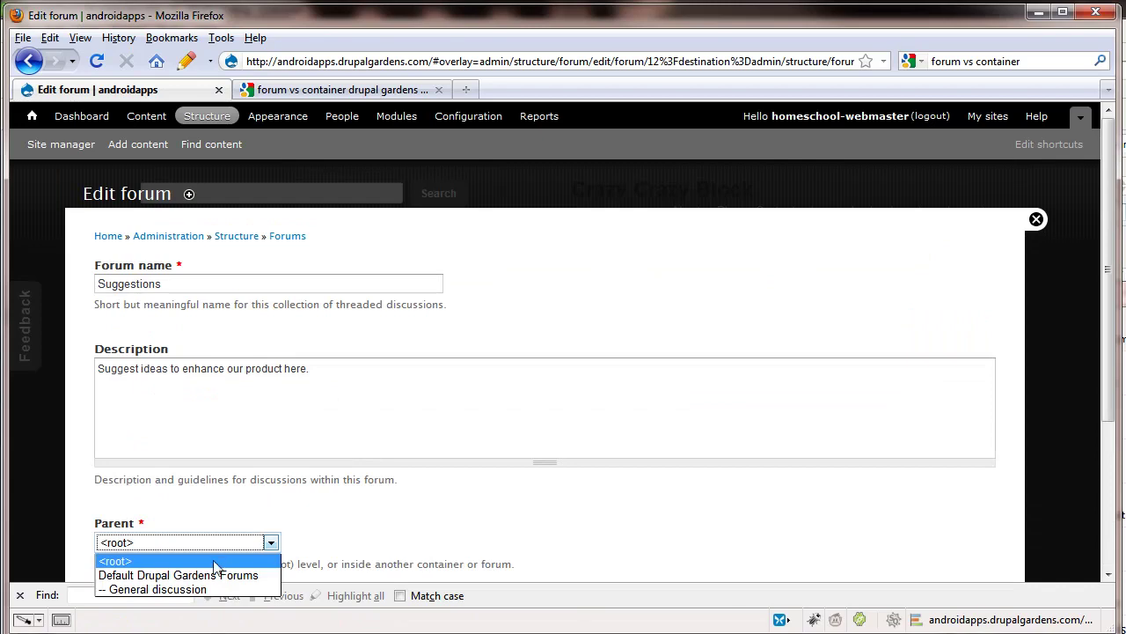
pyautogui.click(176, 572)
pyautogui.scroll(-4, 150, 468)
pyautogui.click(127, 483)
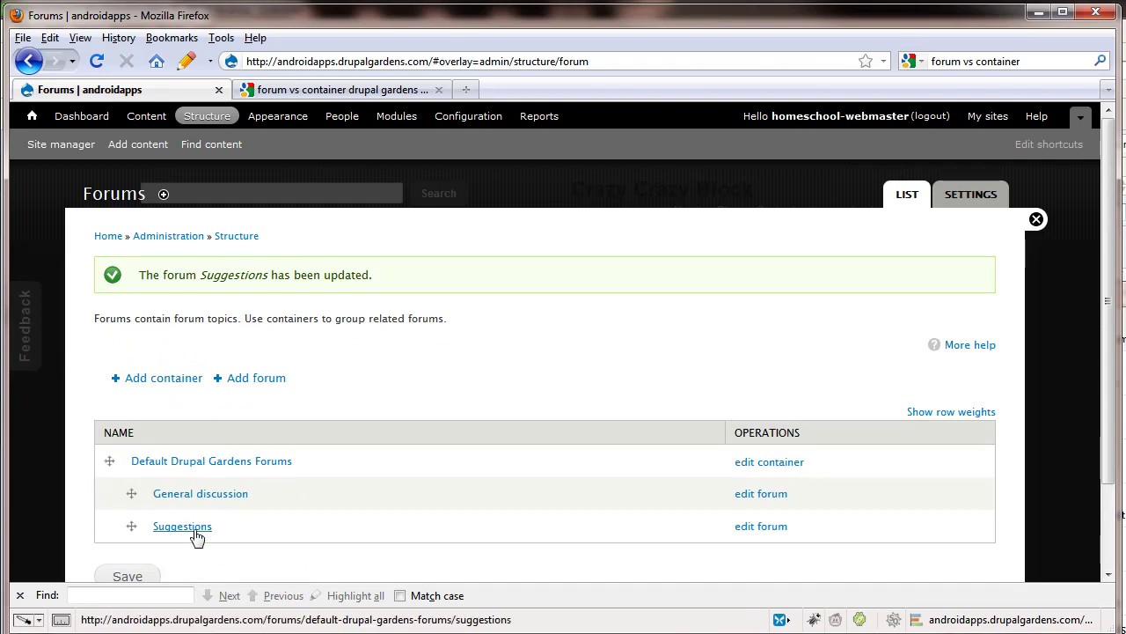
# Add a root-level container named 'Chads Creations' with no description.
pyautogui.scroll(-2, 211, 467)
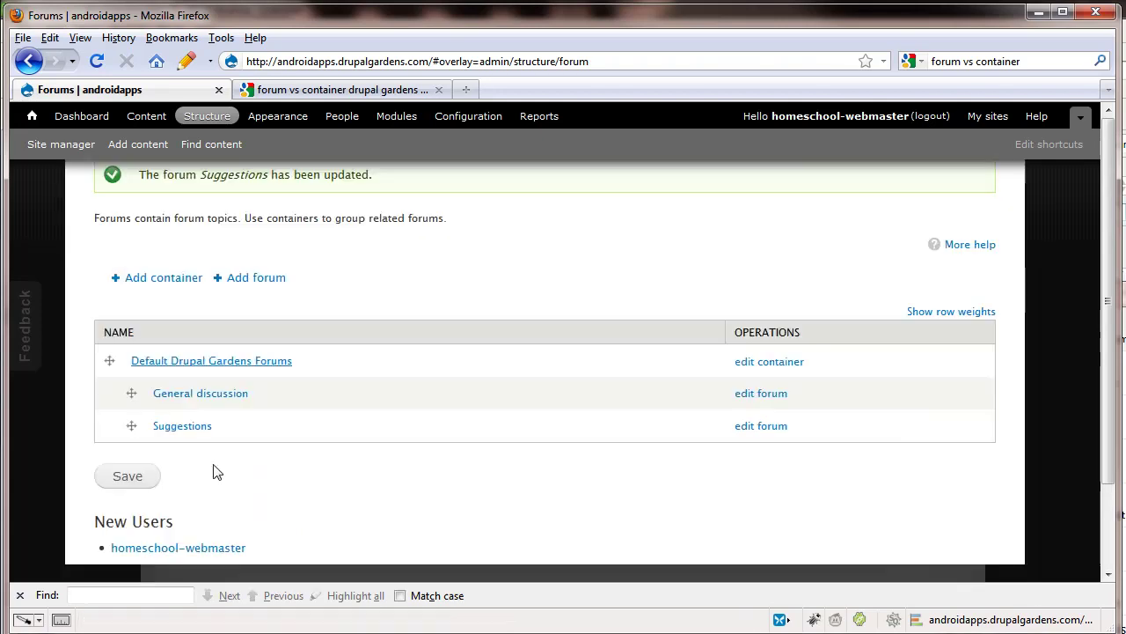
pyautogui.click(145, 280)
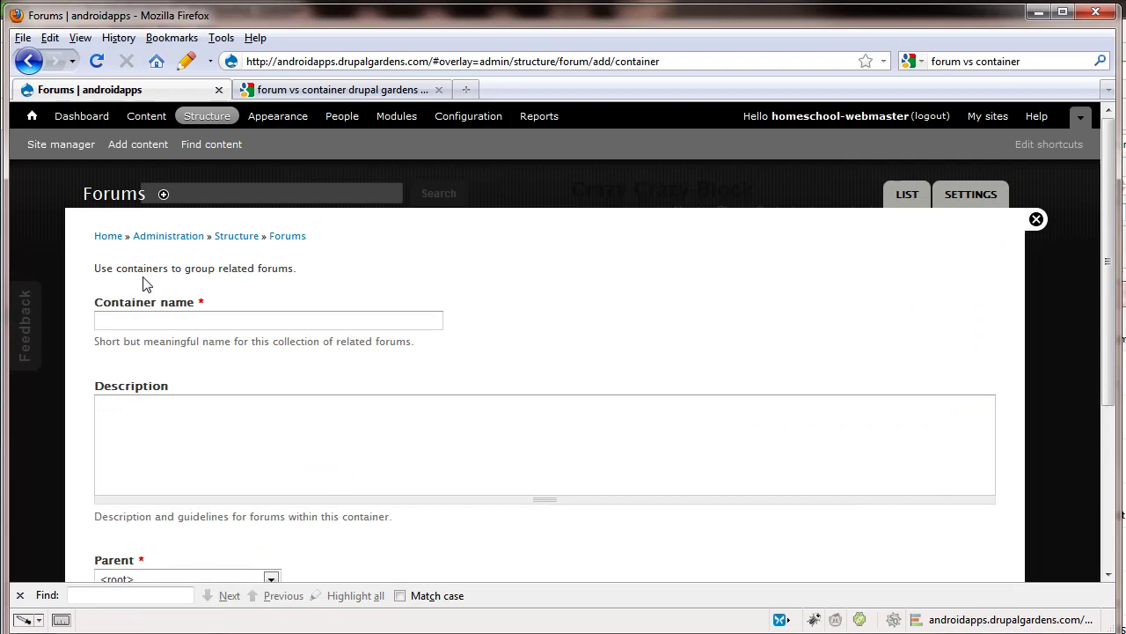
pyautogui.click(177, 318)
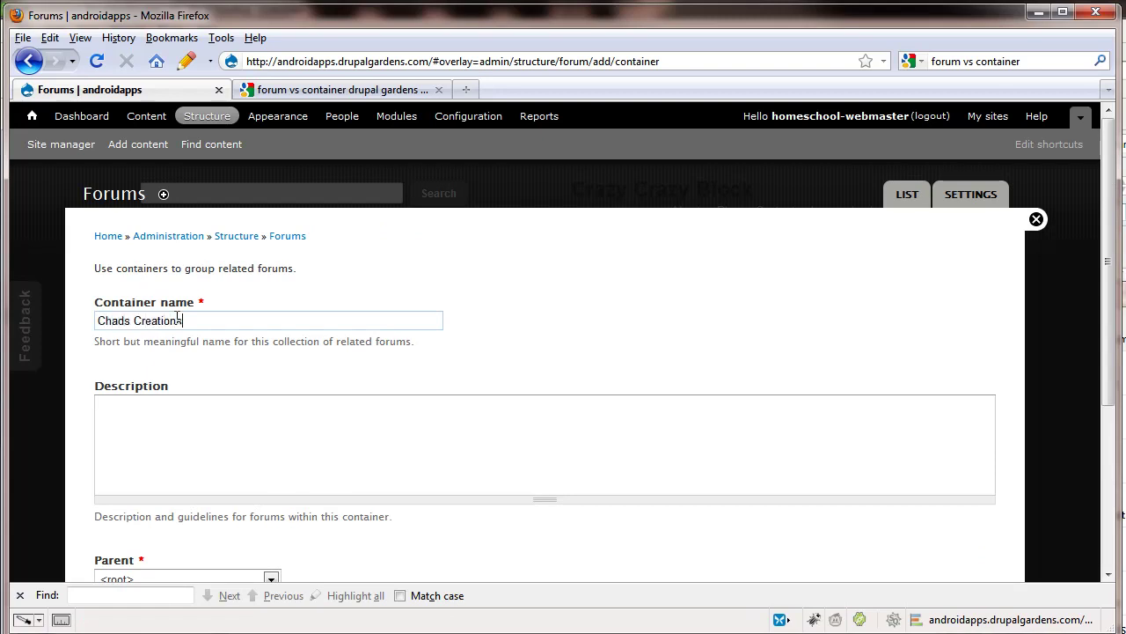
pyautogui.click(159, 406)
pyautogui.scroll(-2, 138, 445)
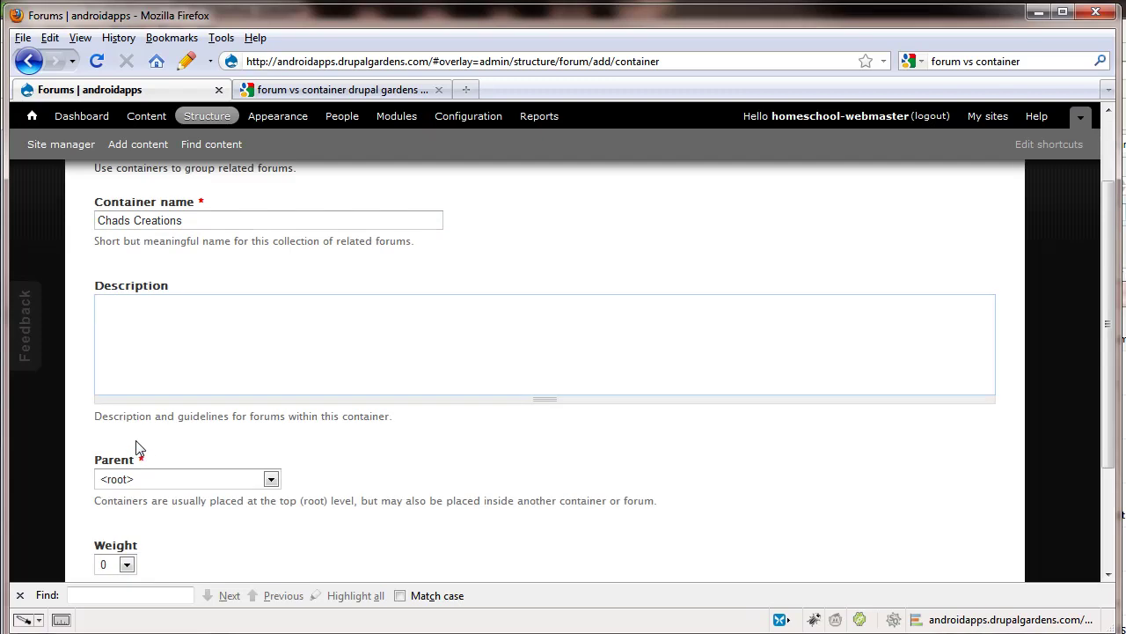
pyautogui.click(149, 479)
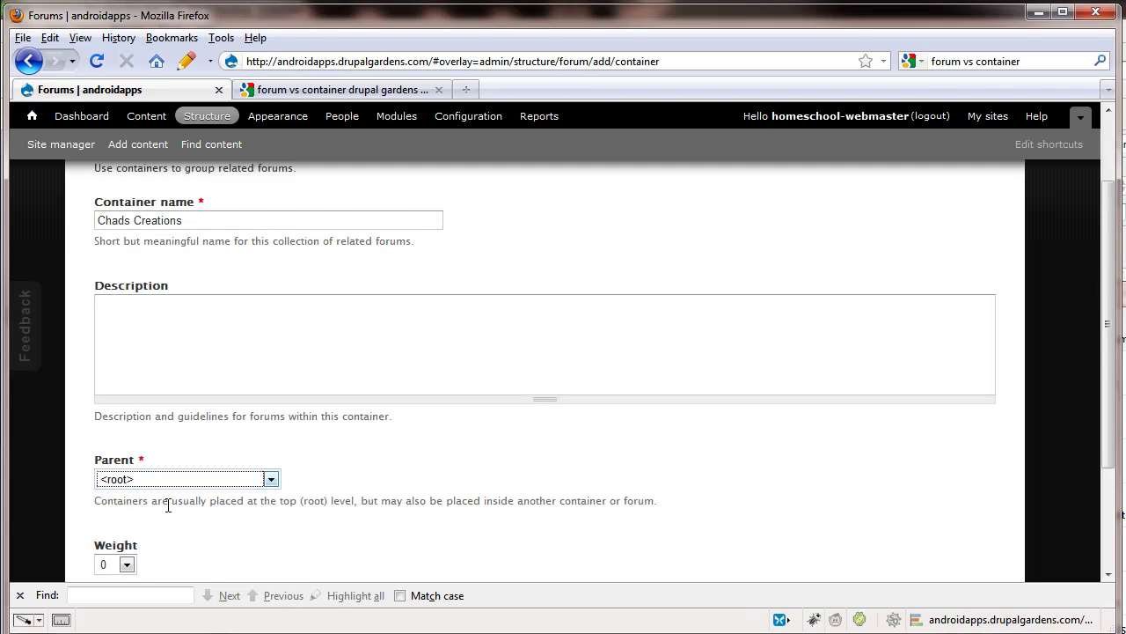
pyautogui.scroll(-3, 168, 505)
pyautogui.click(116, 472)
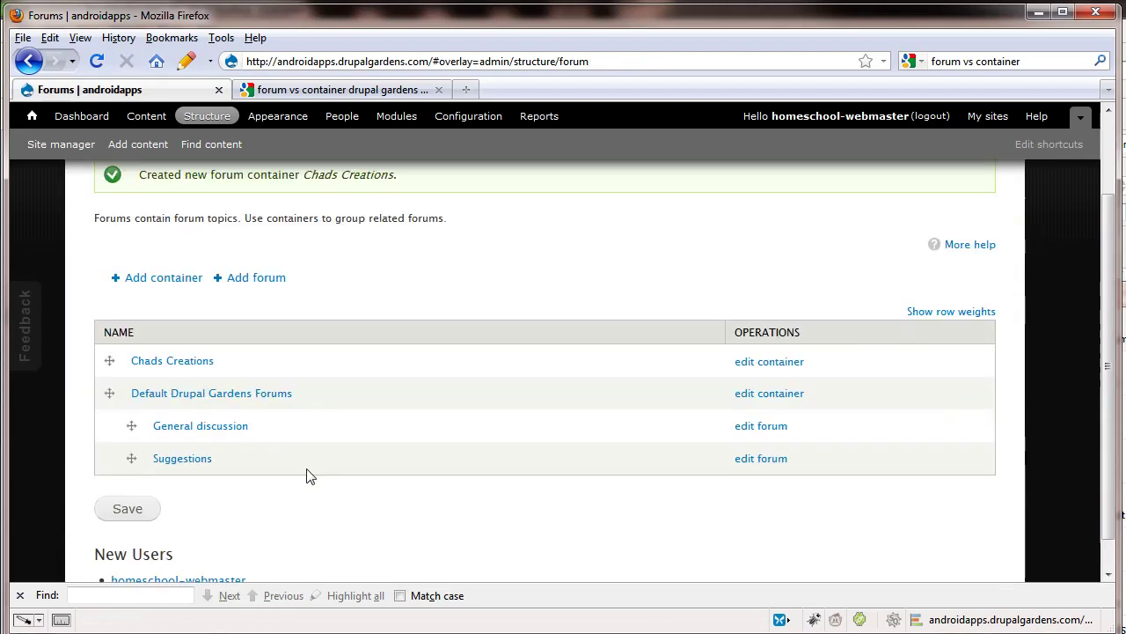
pyautogui.scroll(-1, 306, 476)
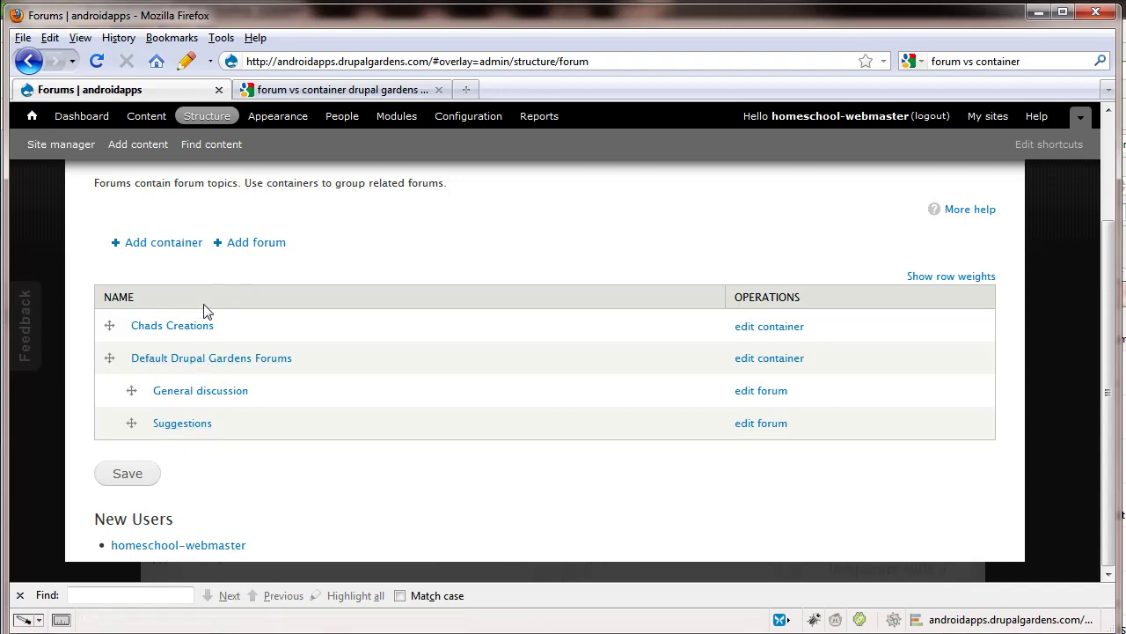
# Start a new forum named 'Chads First Forum' with the same text as its description.
pyautogui.click(257, 244)
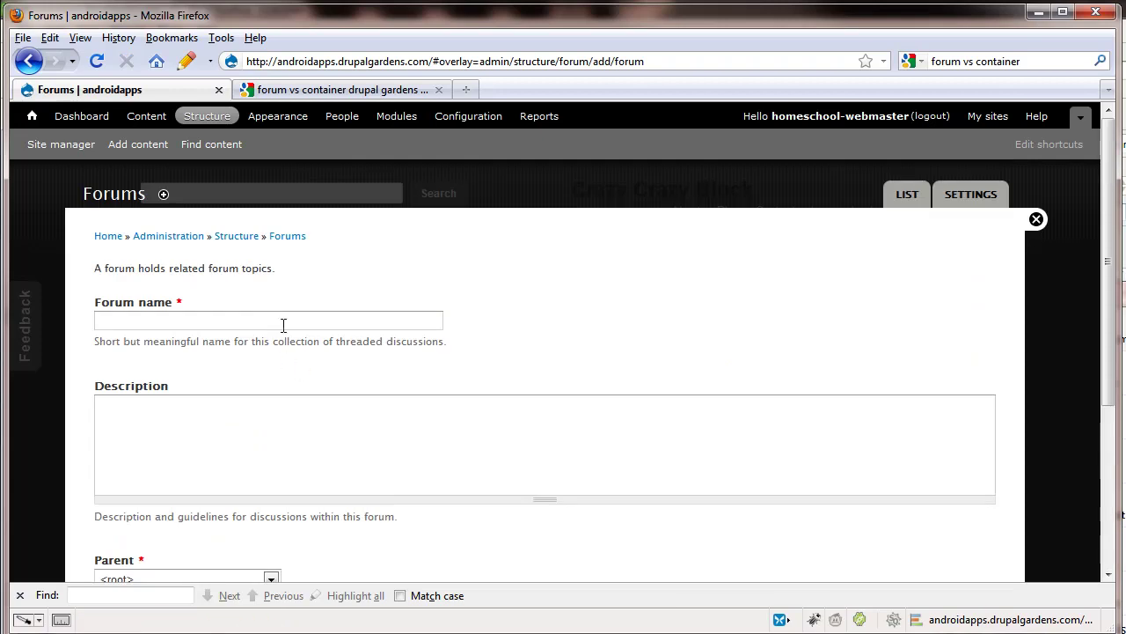
pyautogui.click(153, 323)
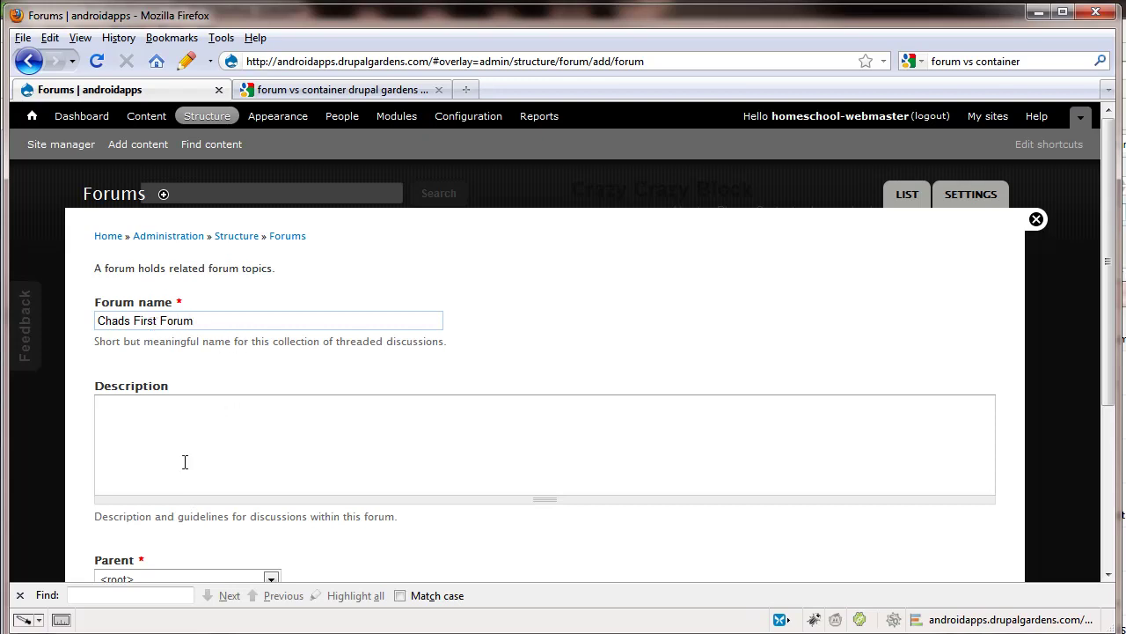
pyautogui.scroll(-2, 184, 462)
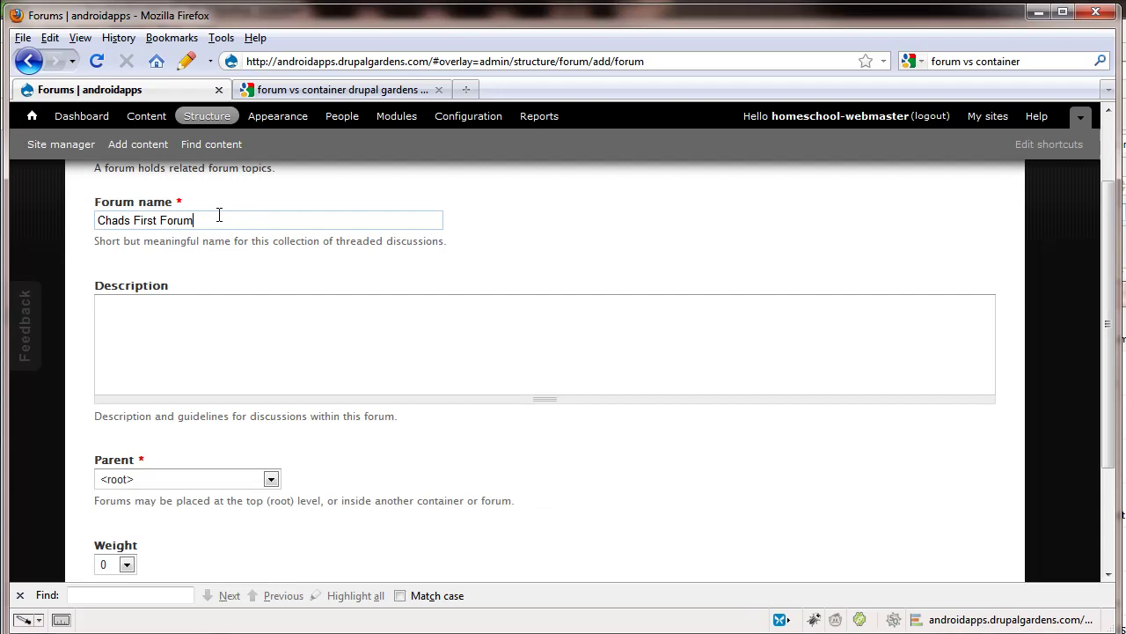
pyautogui.moveTo(225, 219); pyautogui.dragTo(56, 220)
pyautogui.hotkey('ctrl', 'c')
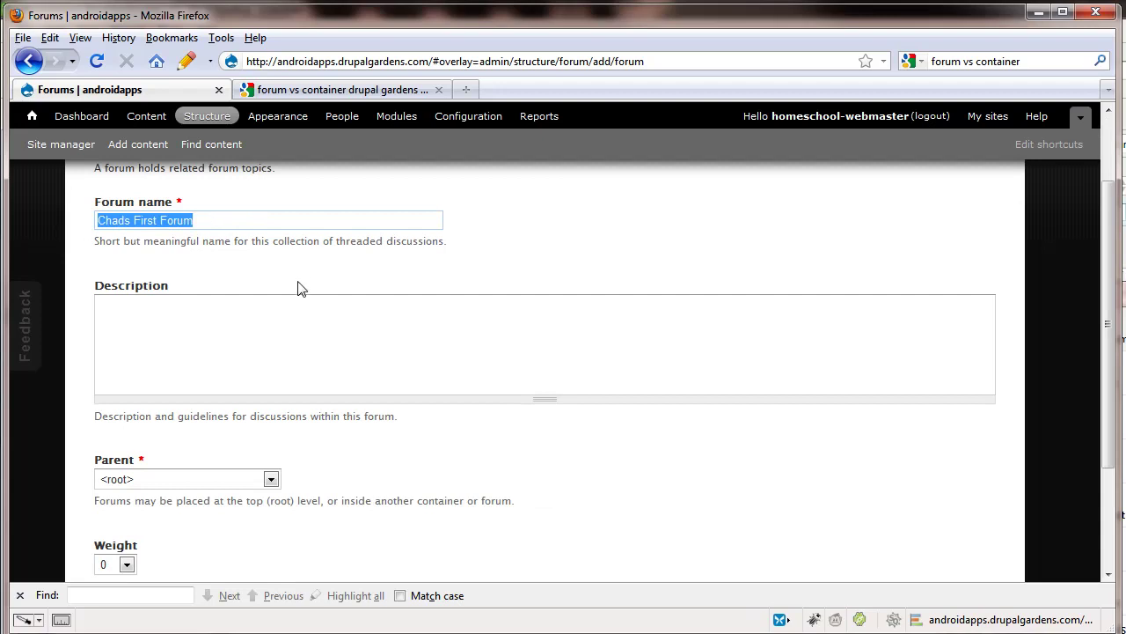
pyautogui.click(175, 351)
pyautogui.hotkey('ctrl', 'v')
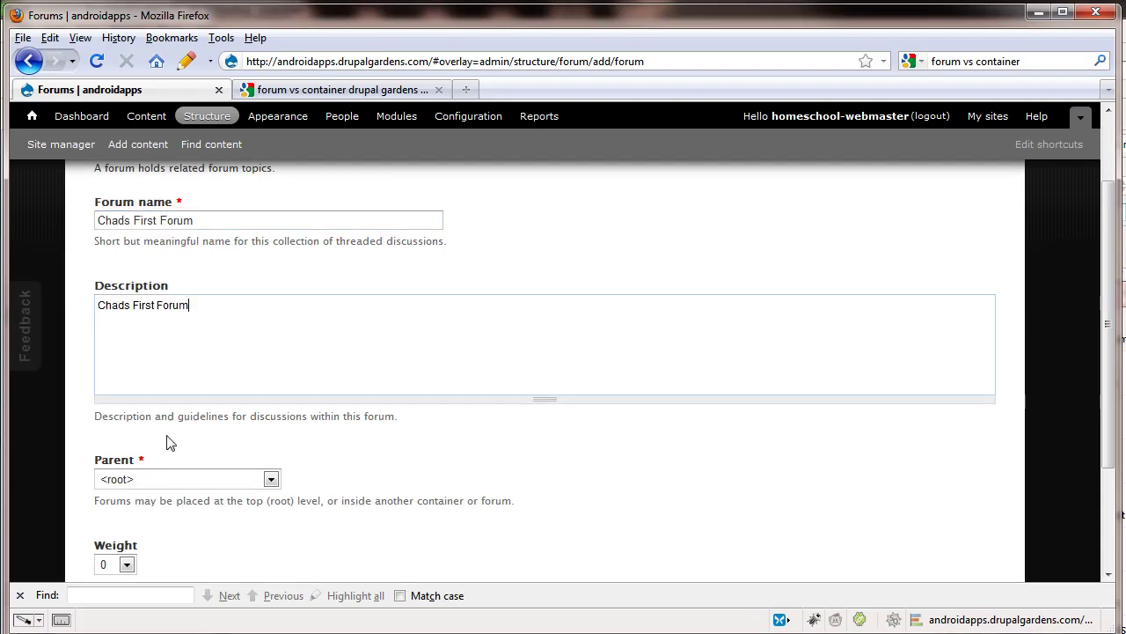
# Set the forum's parent to Chads Creations and save it.
pyautogui.scroll(-2, 167, 448)
pyautogui.click(172, 380)
pyautogui.click(174, 410)
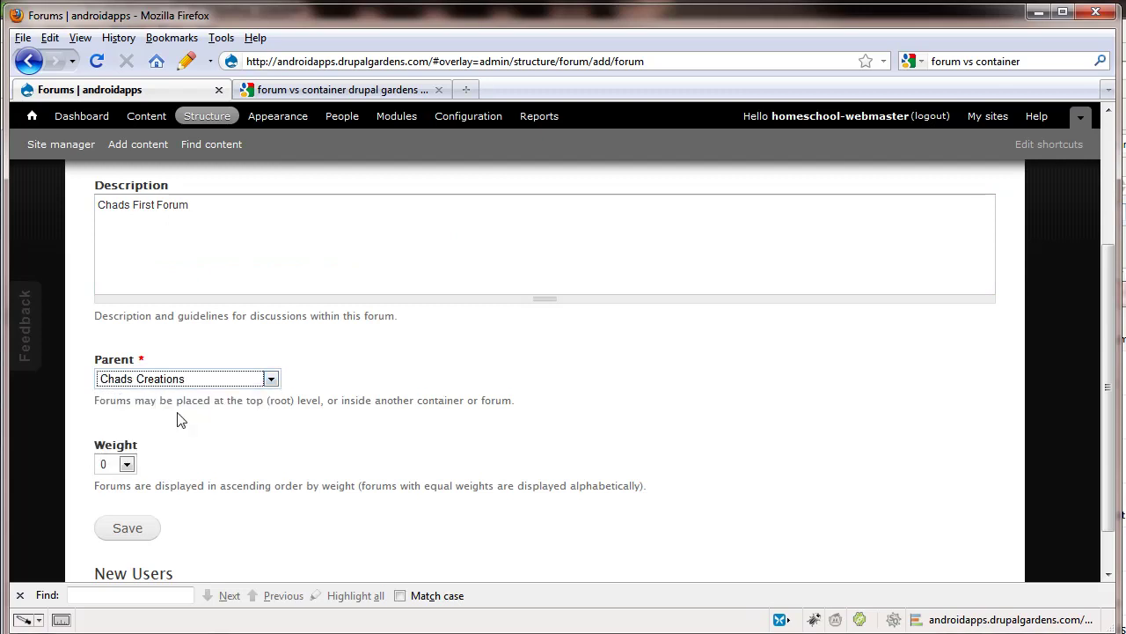
pyautogui.click(123, 528)
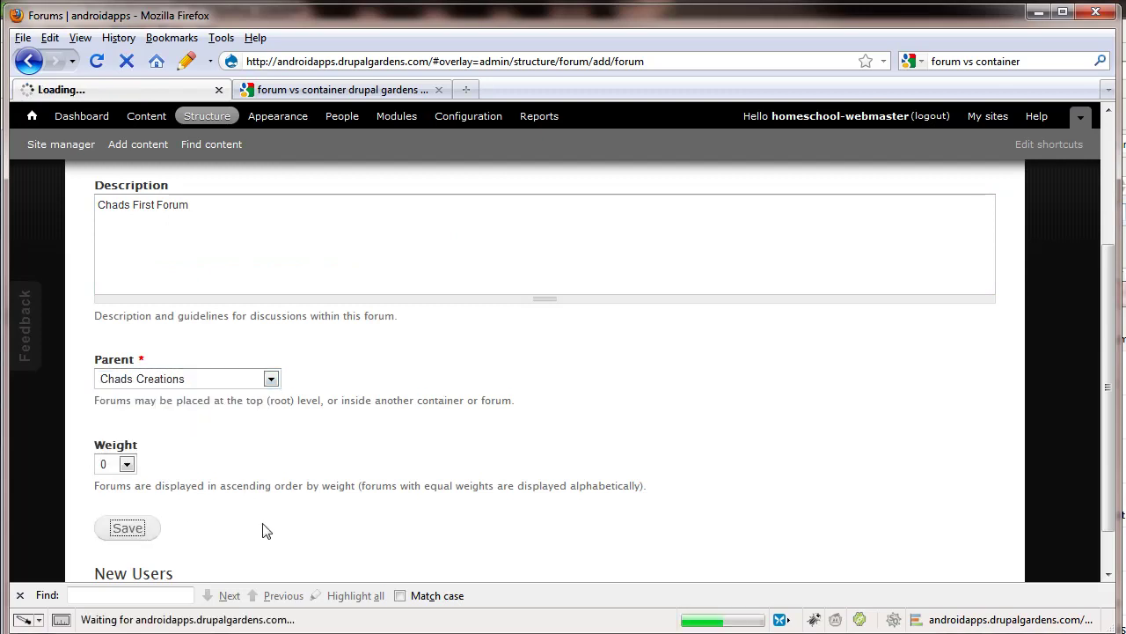
pyautogui.scroll(-2, 267, 520)
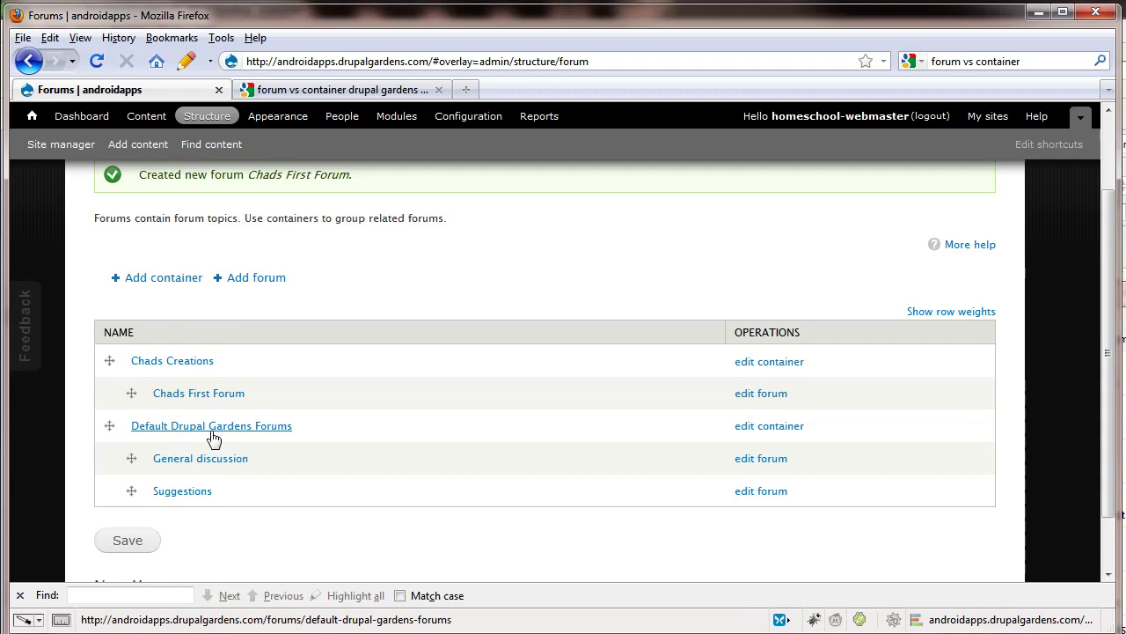
pyautogui.scroll(2, 289, 458)
pyautogui.scroll(-2, 290, 457)
pyautogui.scroll(2, 193, 431)
pyautogui.scroll(-3, 190, 440)
pyautogui.scroll(3, 190, 441)
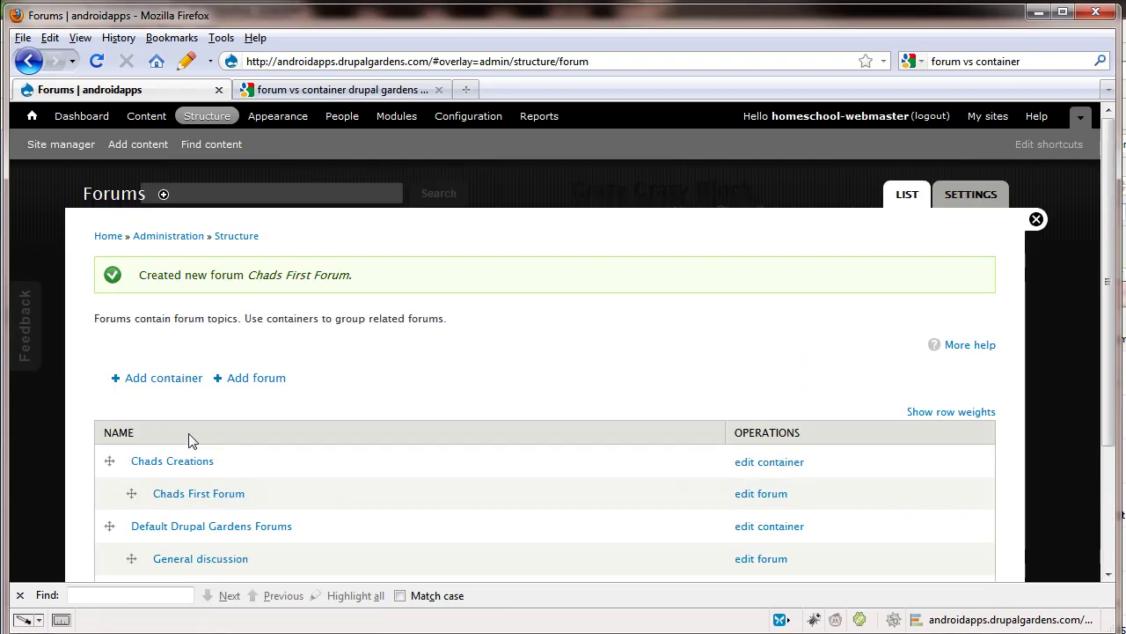
pyautogui.scroll(-3, 188, 436)
pyautogui.scroll(3, 188, 432)
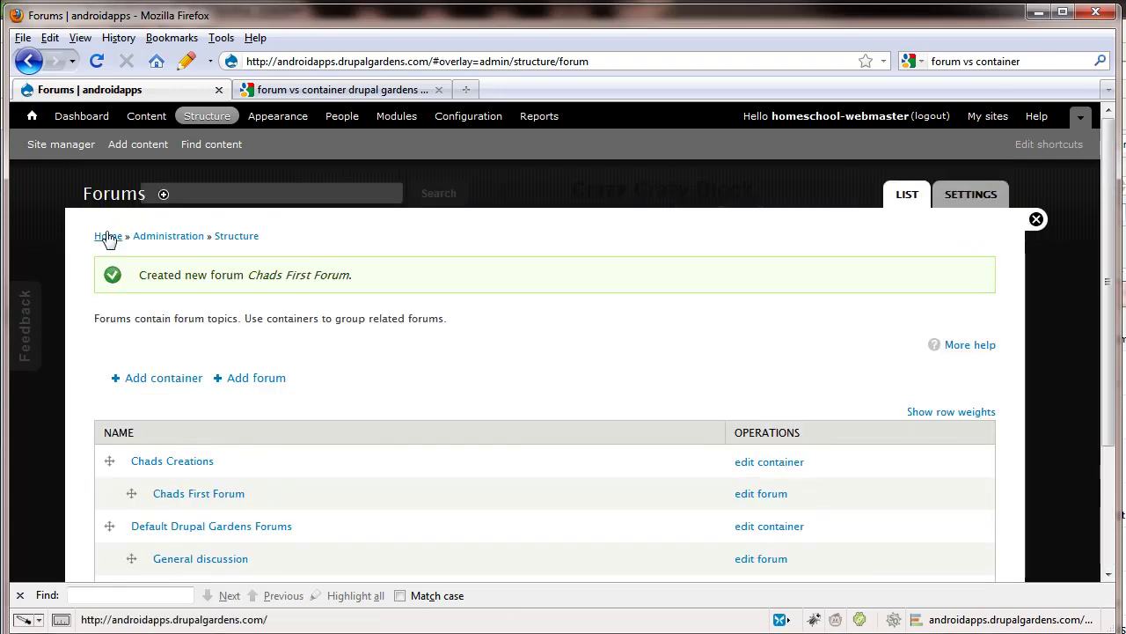
# Start a Forum topic with subject 'Test Run in forums', filed under Chads Creations.
pyautogui.click(140, 145)
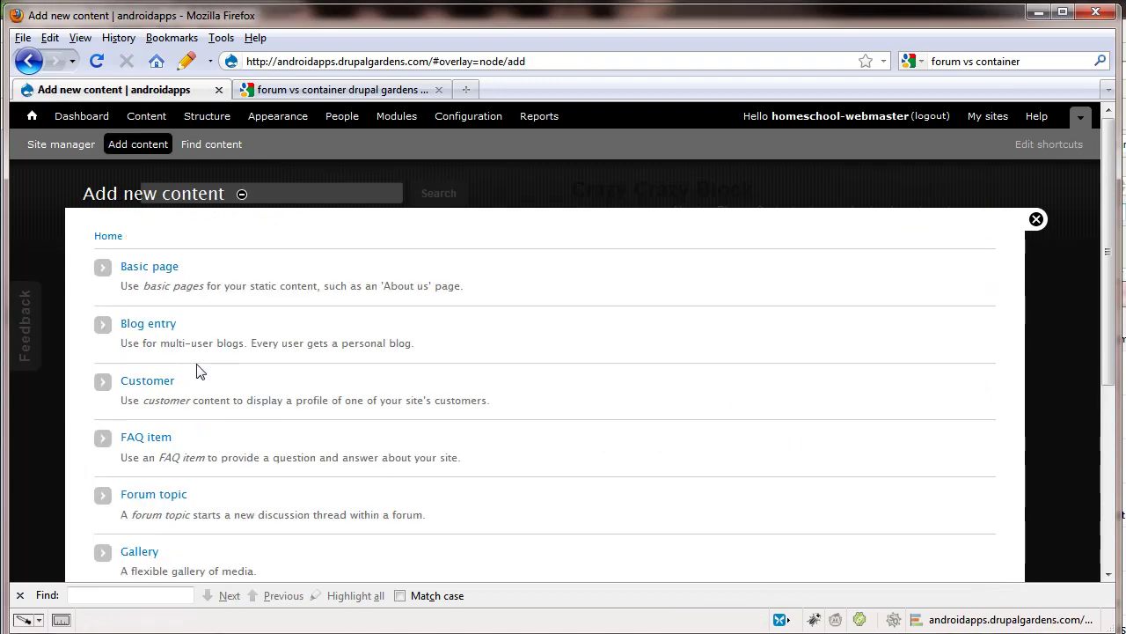
pyautogui.click(155, 497)
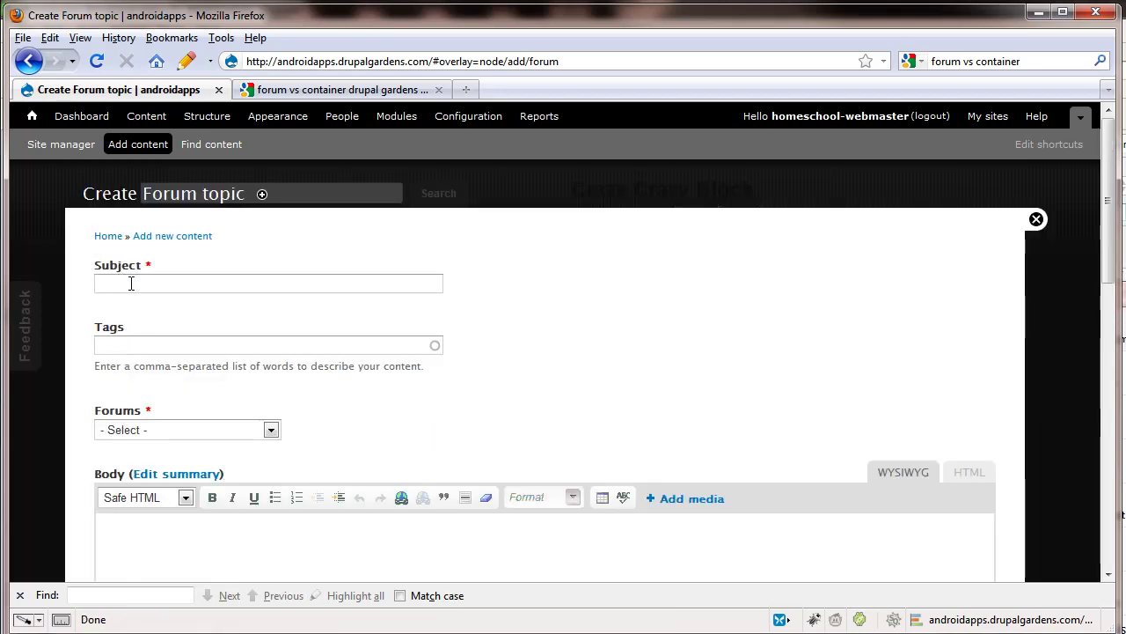
pyautogui.click(130, 283)
pyautogui.write('Test Run in forums')
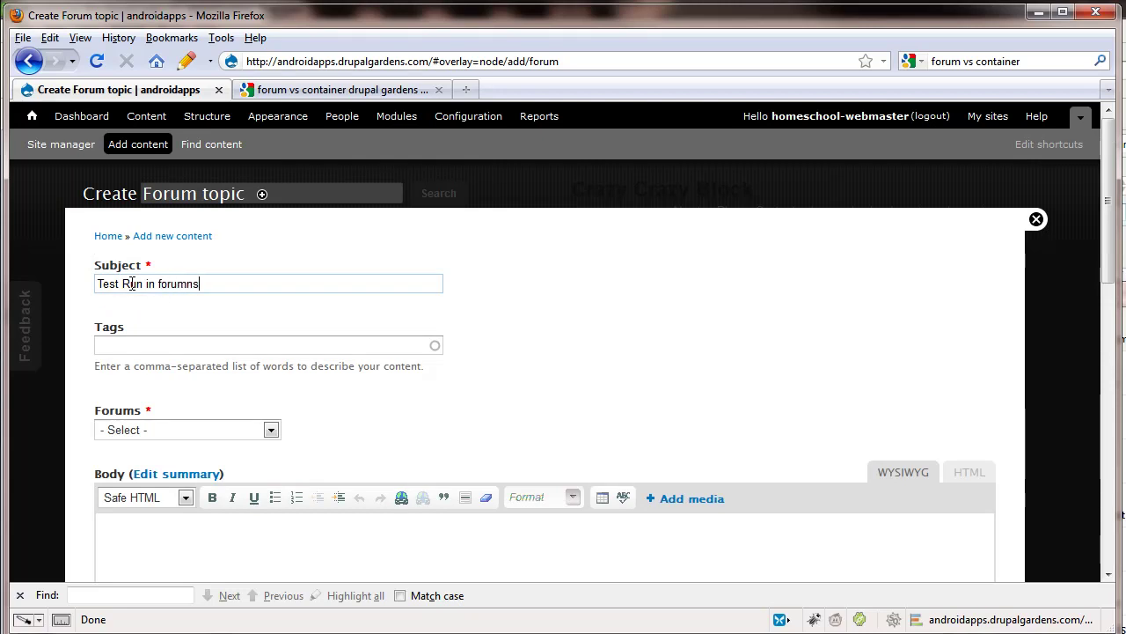
pyautogui.press('Tab')
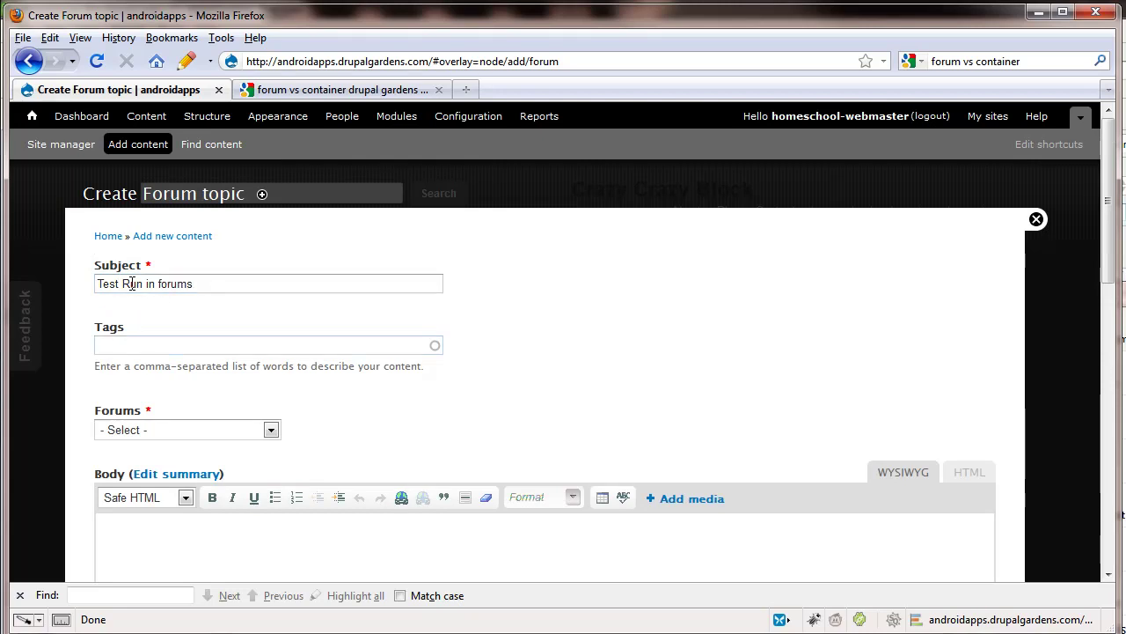
pyautogui.click(132, 431)
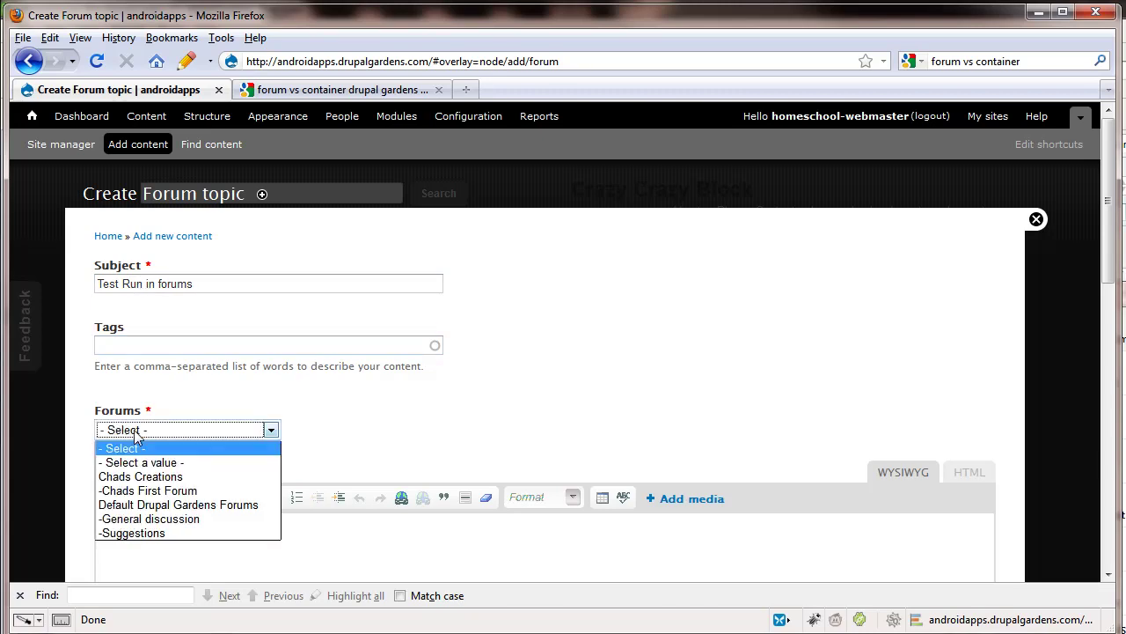
pyautogui.click(182, 477)
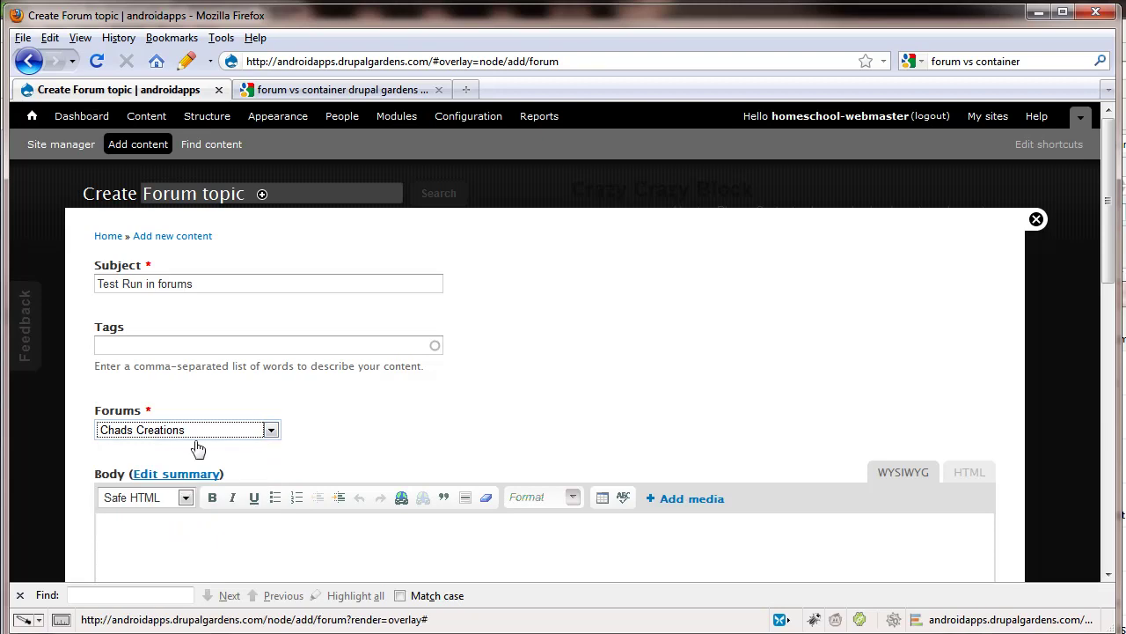
# Copy the subject 'Test Run in forums' into the topic's Body field.
pyautogui.scroll(-4, 173, 403)
pyautogui.scroll(4, 123, 417)
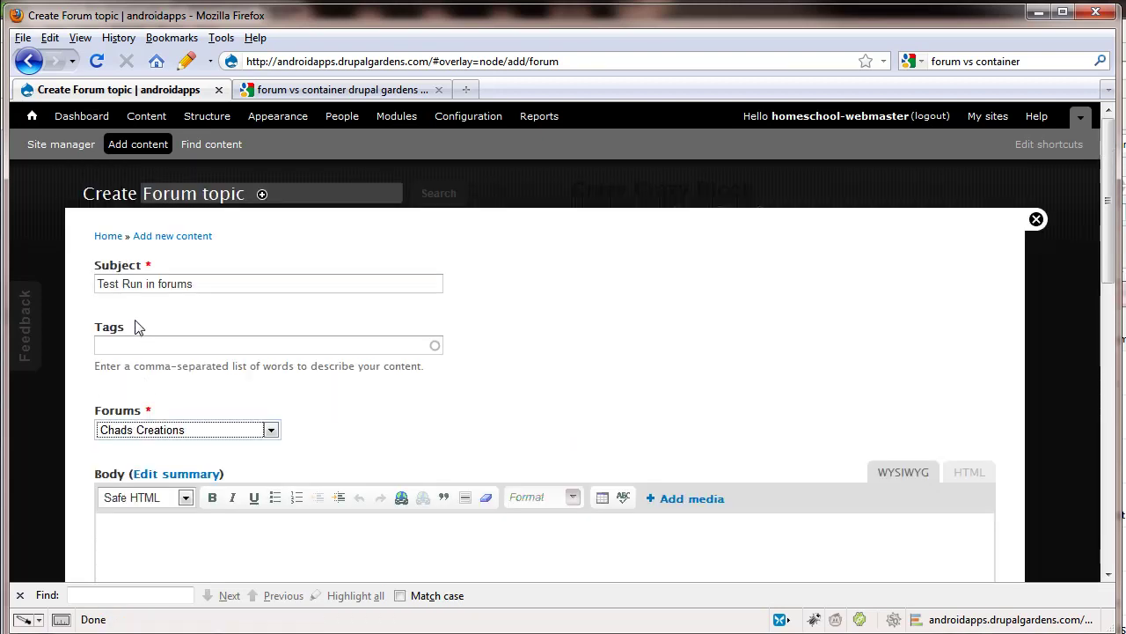
pyautogui.click(144, 283)
pyautogui.hotkey('ctrl', 'a')
pyautogui.hotkey('ctrl', 'c')
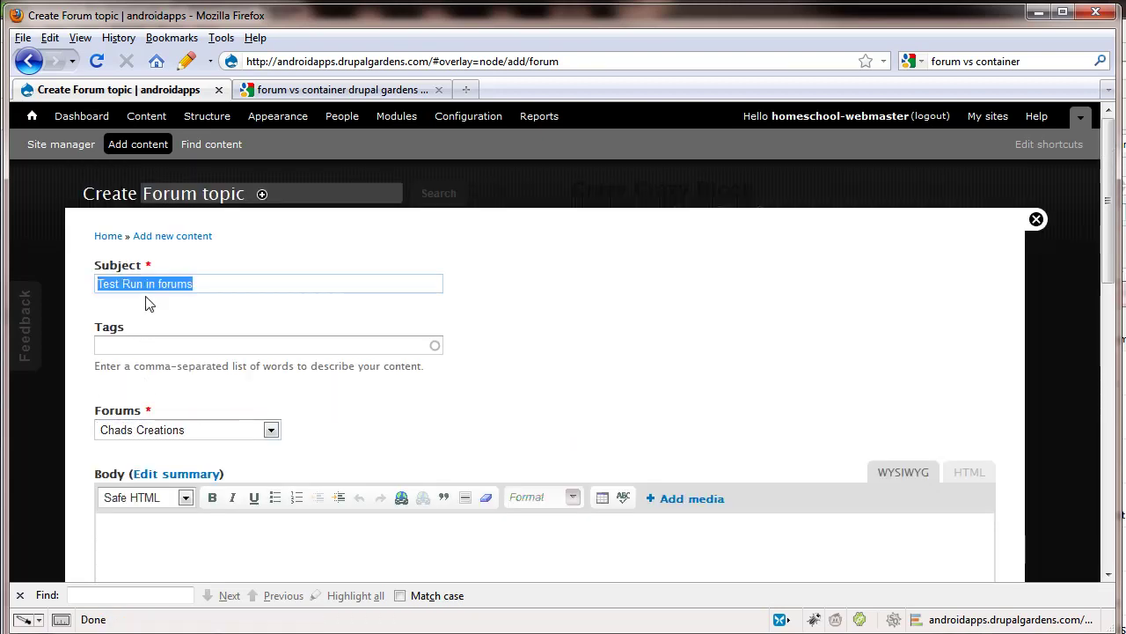
pyautogui.scroll(-2, 150, 396)
pyautogui.click(150, 483)
pyautogui.hotkey('ctrl', 'v')
pyautogui.scroll(-3, 156, 455)
pyautogui.scroll(-5, 167, 431)
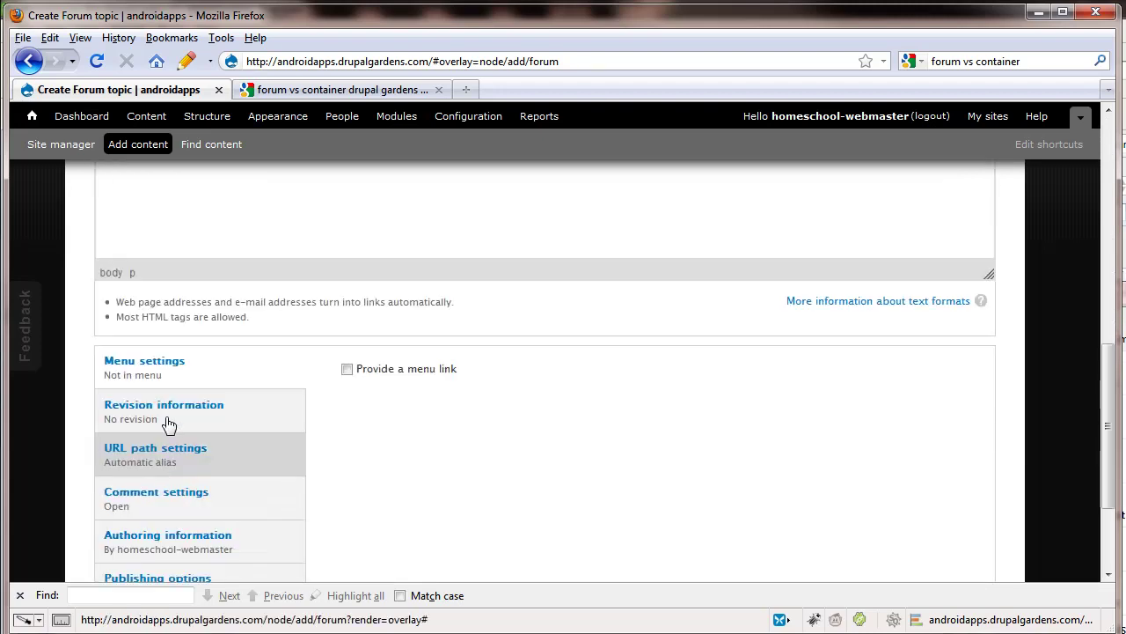
pyautogui.scroll(-3, 352, 449)
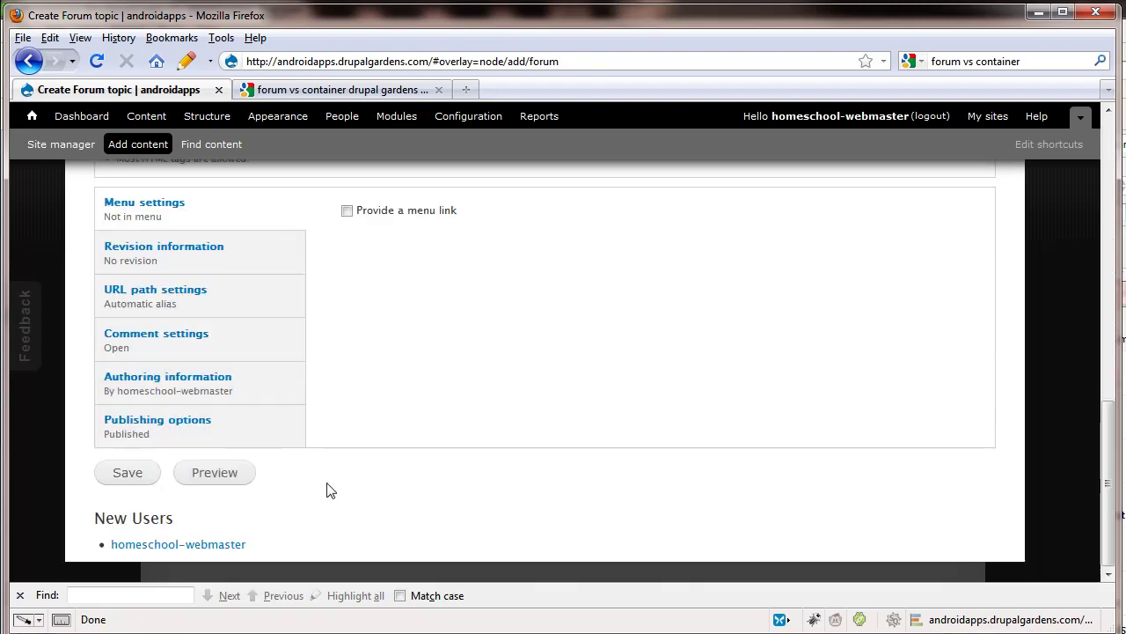
# After the container error on save, refile the topic under Chads First Forum and save again.
pyautogui.click(154, 478)
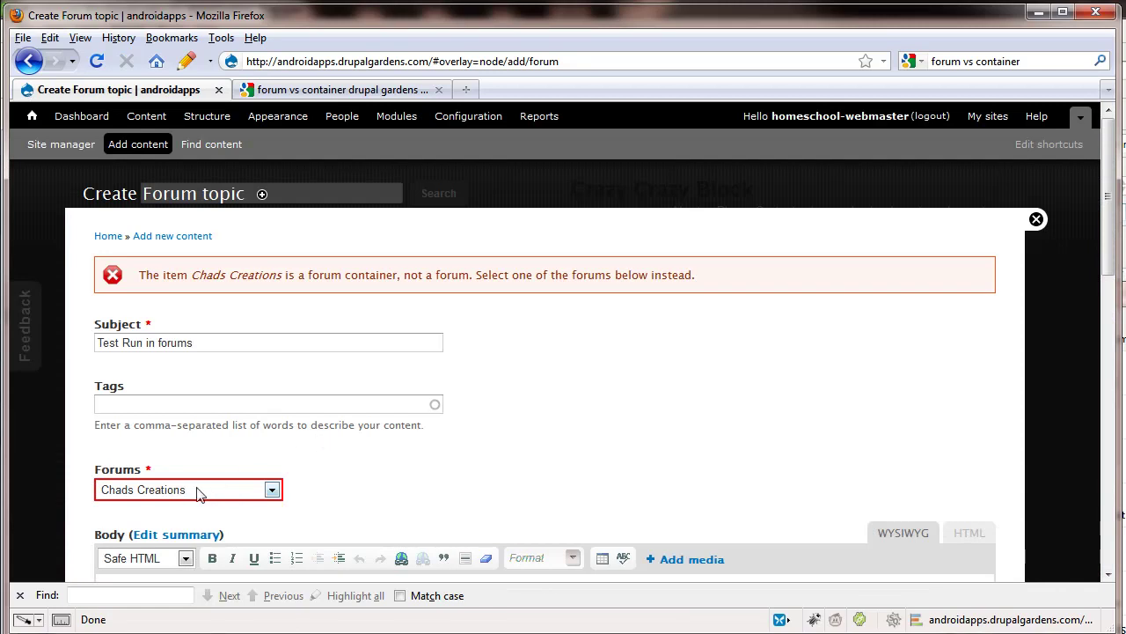
pyautogui.scroll(-2, 218, 496)
pyautogui.click(208, 391)
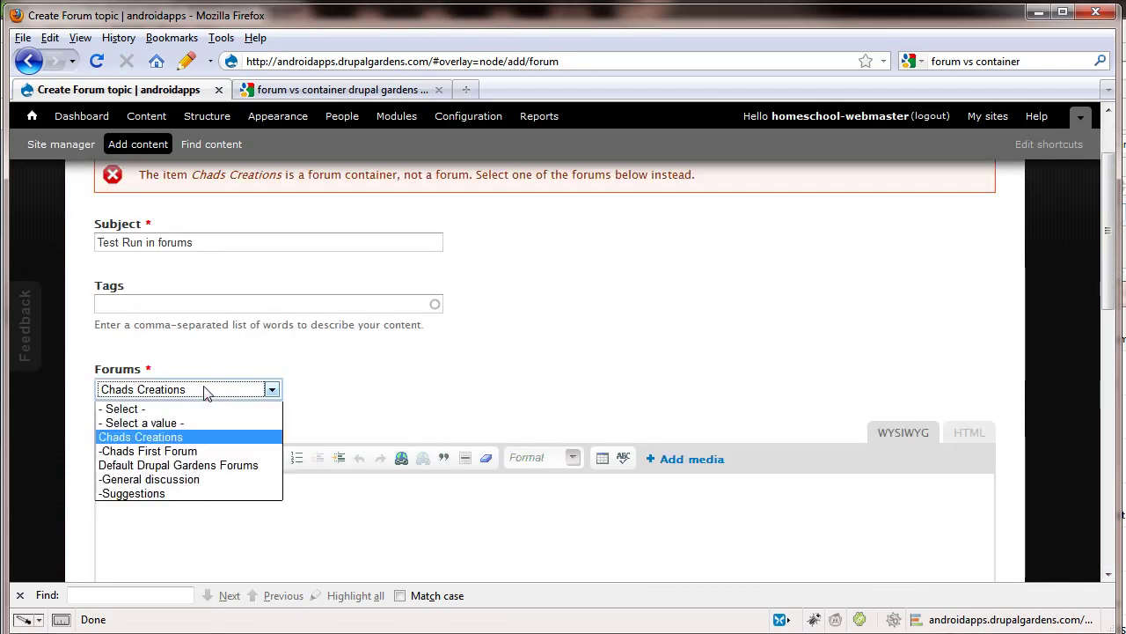
pyautogui.click(193, 454)
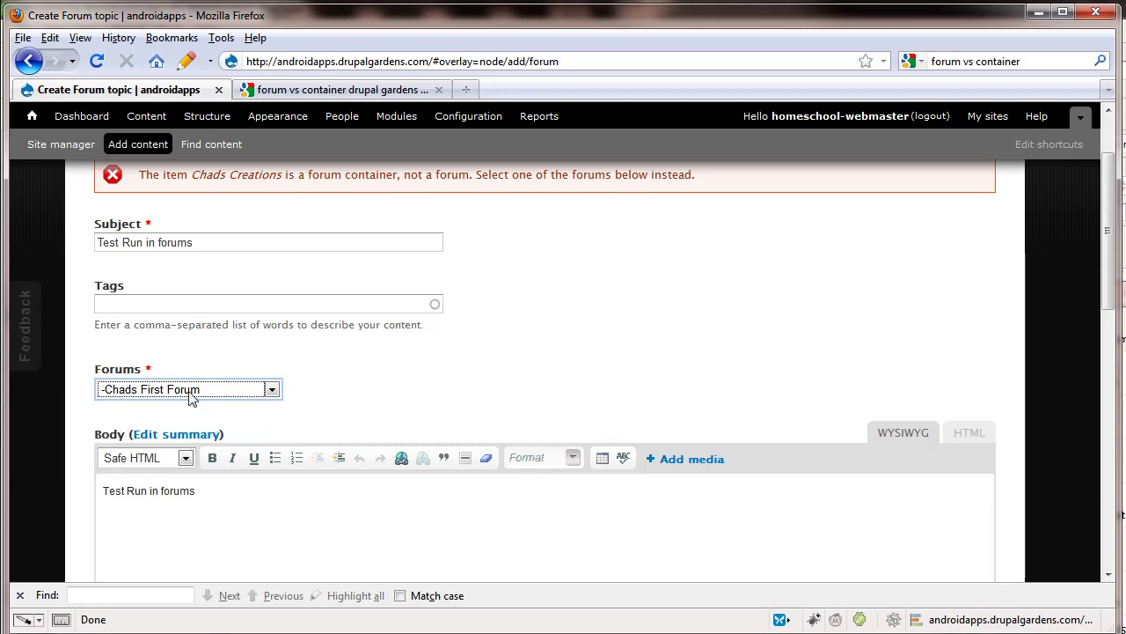
pyautogui.scroll(-6, 168, 470)
pyautogui.scroll(-5, 152, 498)
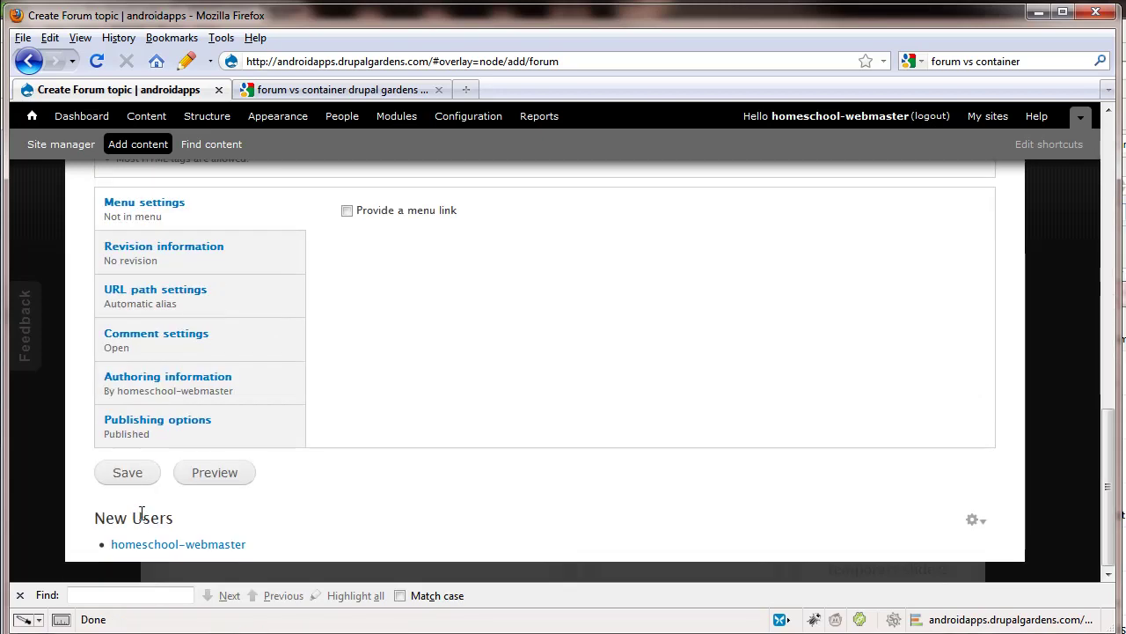
pyautogui.click(127, 473)
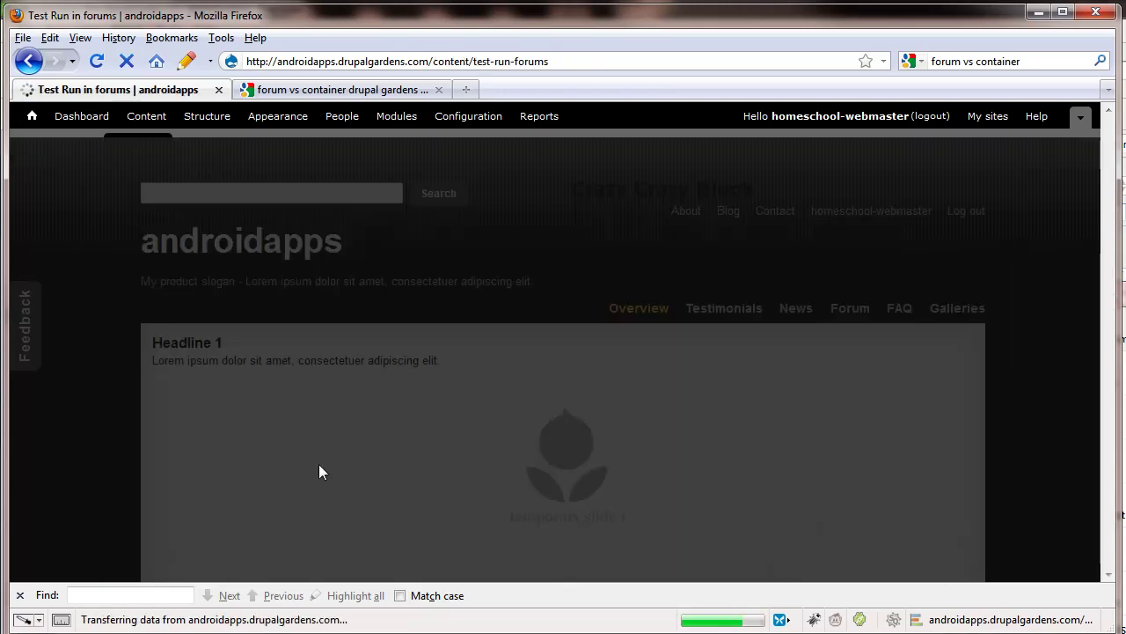
# Browse the site's forum listing into Chads First Forum's topic list.
pyautogui.scroll(-4, 330, 475)
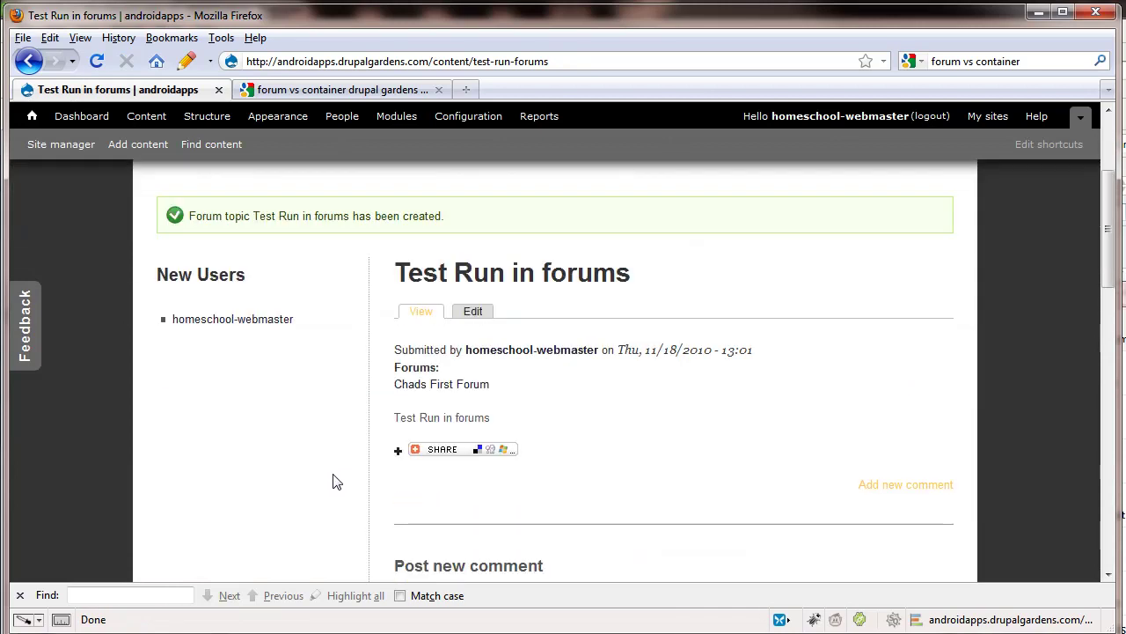
pyautogui.scroll(4, 449, 400)
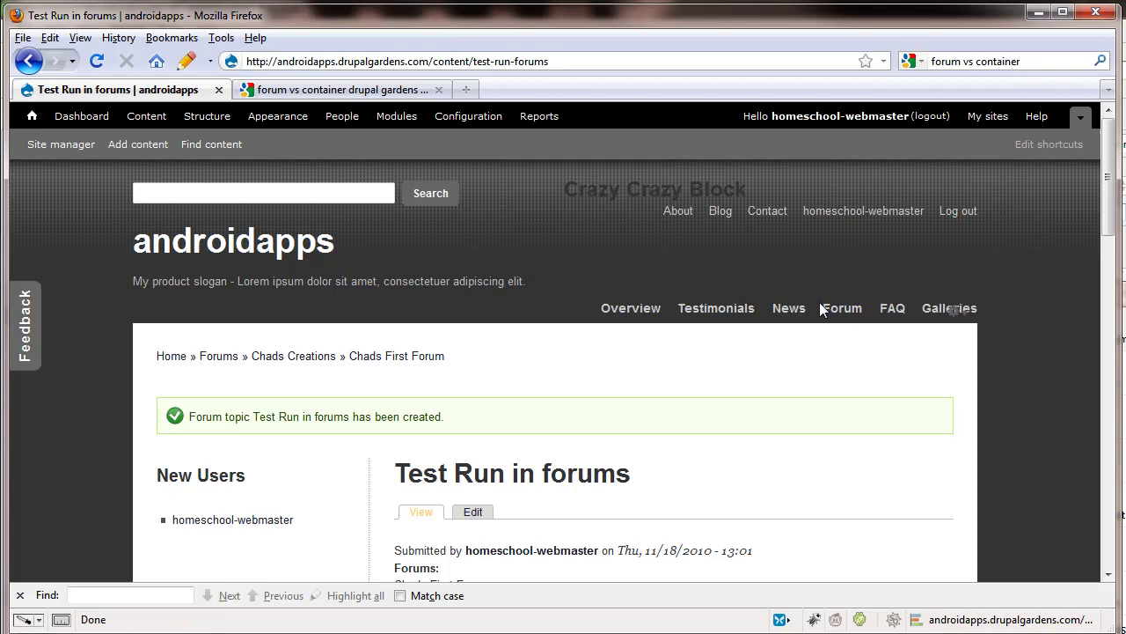
pyautogui.click(841, 310)
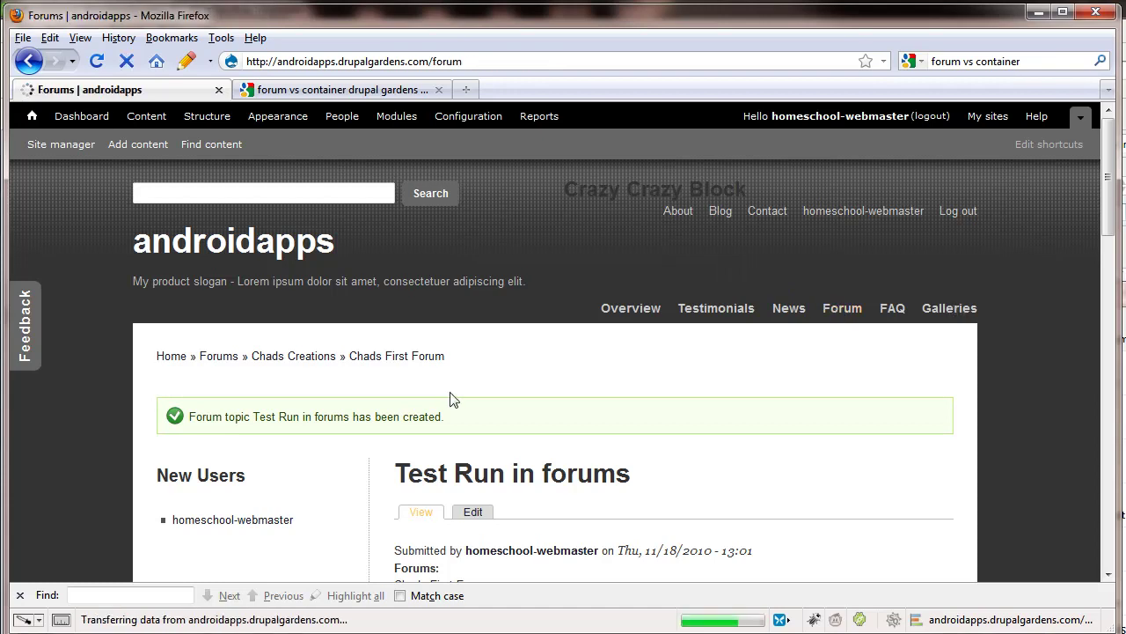
pyautogui.scroll(-4, 452, 397)
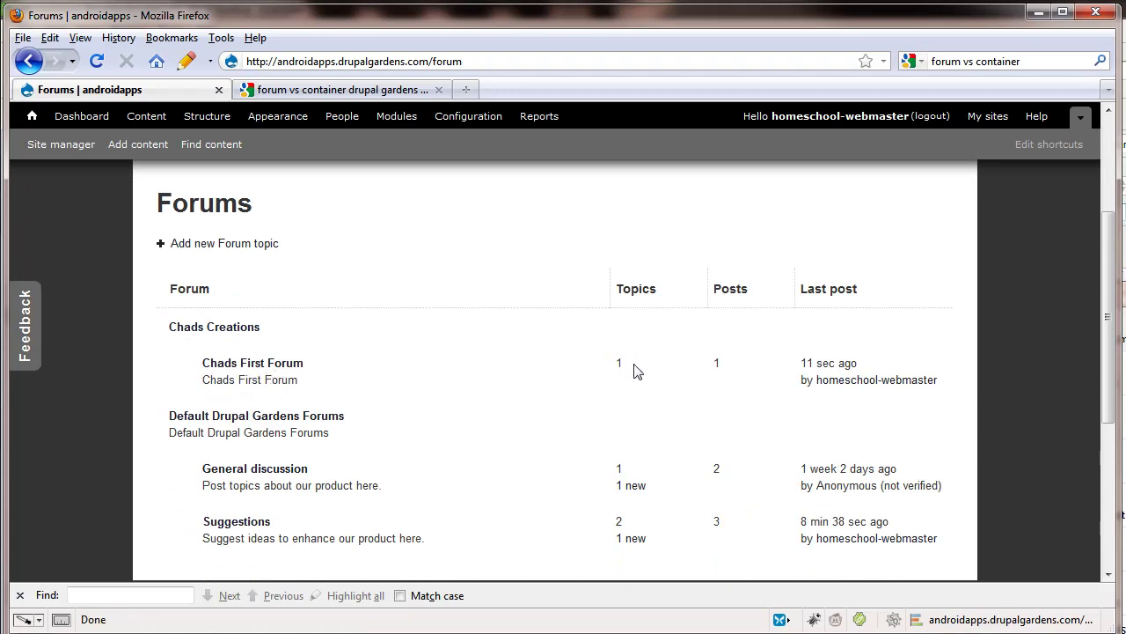
pyautogui.click(257, 365)
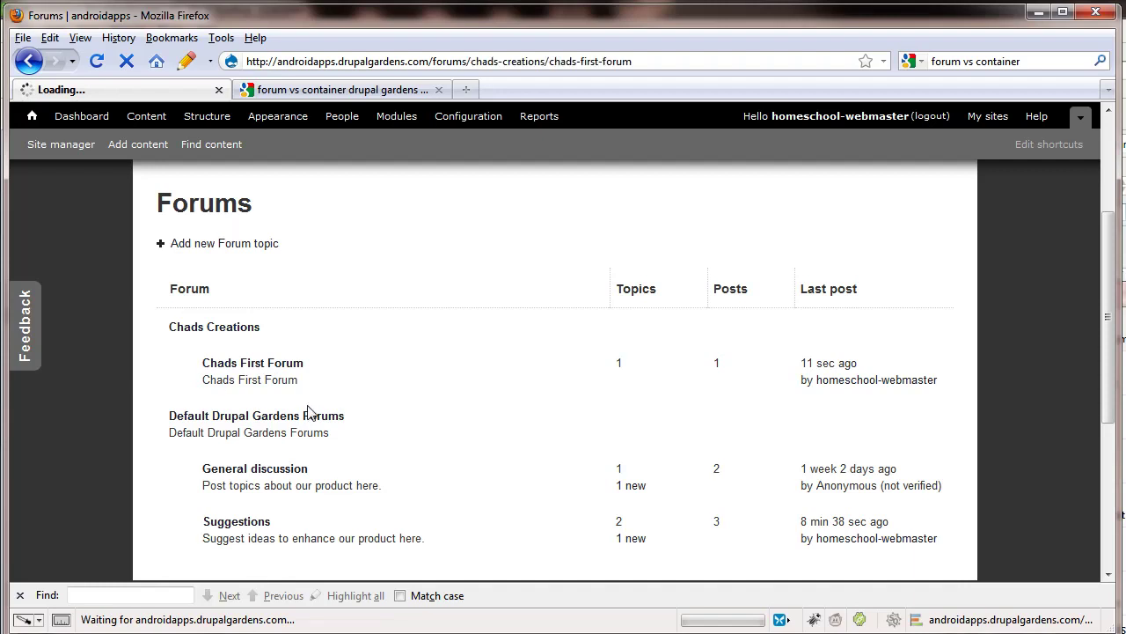
# Open the 'Test Run in forums' topic and scroll to its Post new comment form.
pyautogui.scroll(-2, 332, 484)
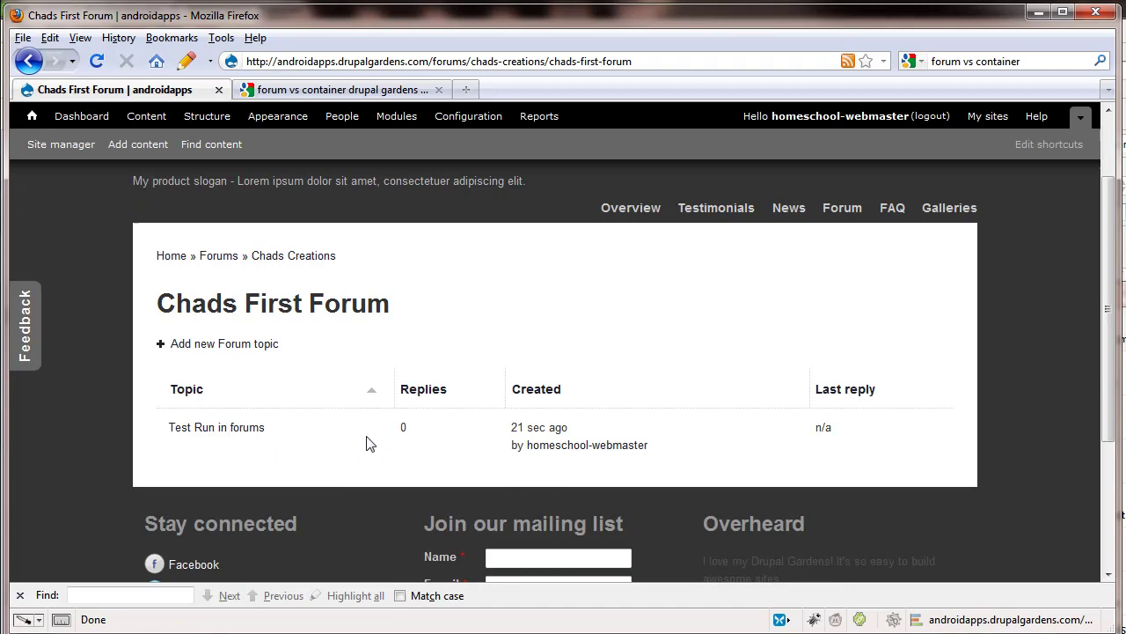
pyautogui.click(255, 428)
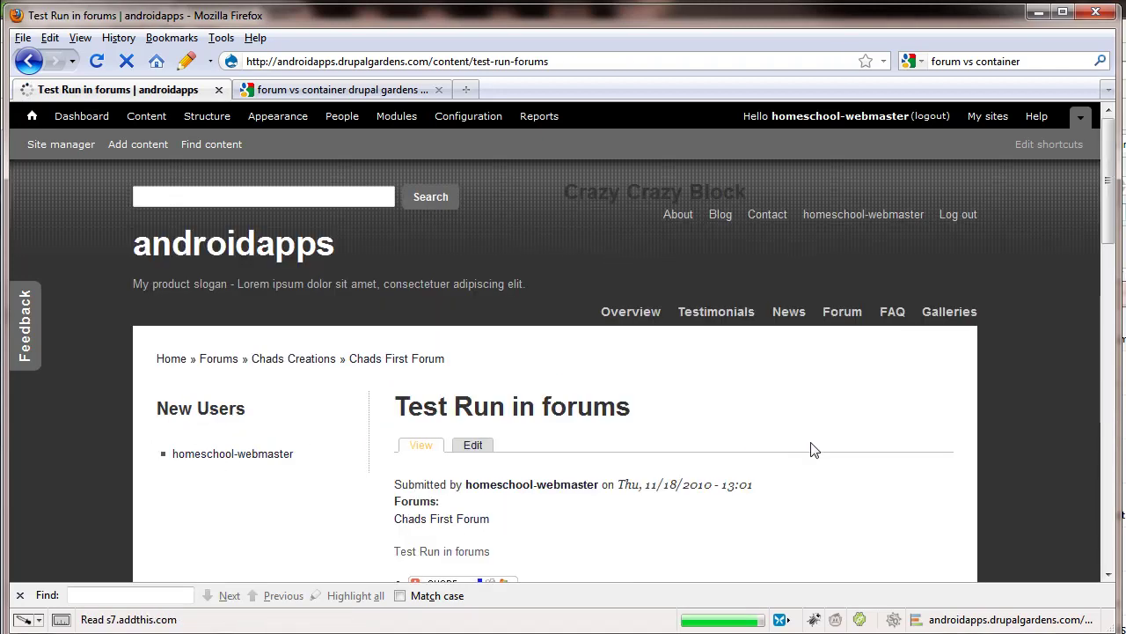
pyautogui.scroll(-4, 378, 496)
pyautogui.scroll(4, 460, 357)
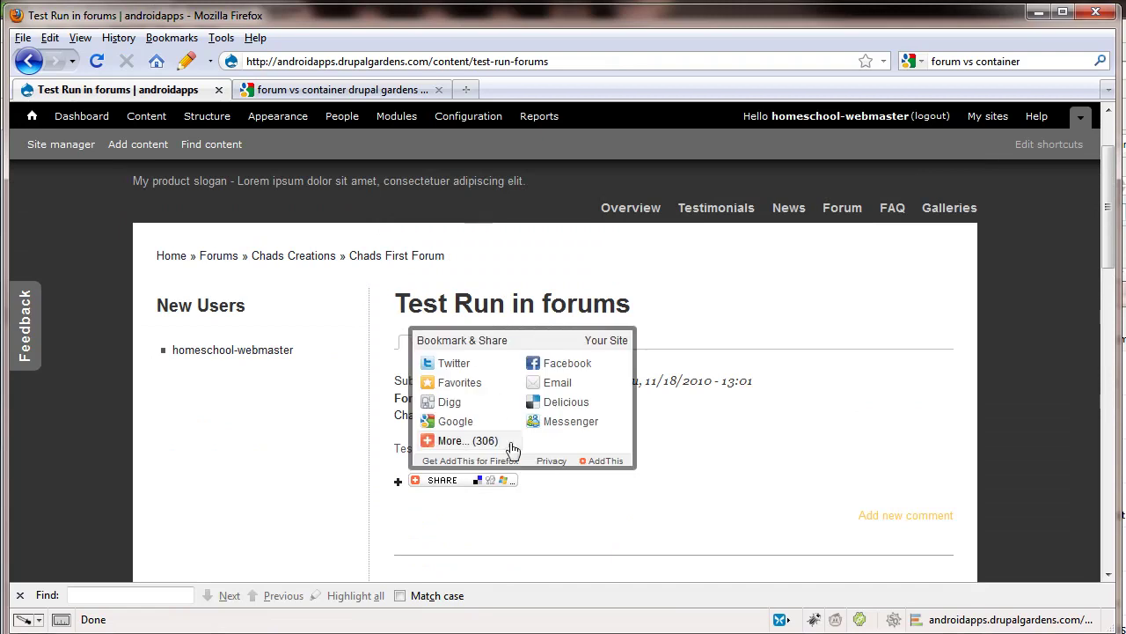
pyautogui.scroll(-3, 387, 431)
pyautogui.scroll(5, 333, 405)
pyautogui.scroll(-5, 333, 404)
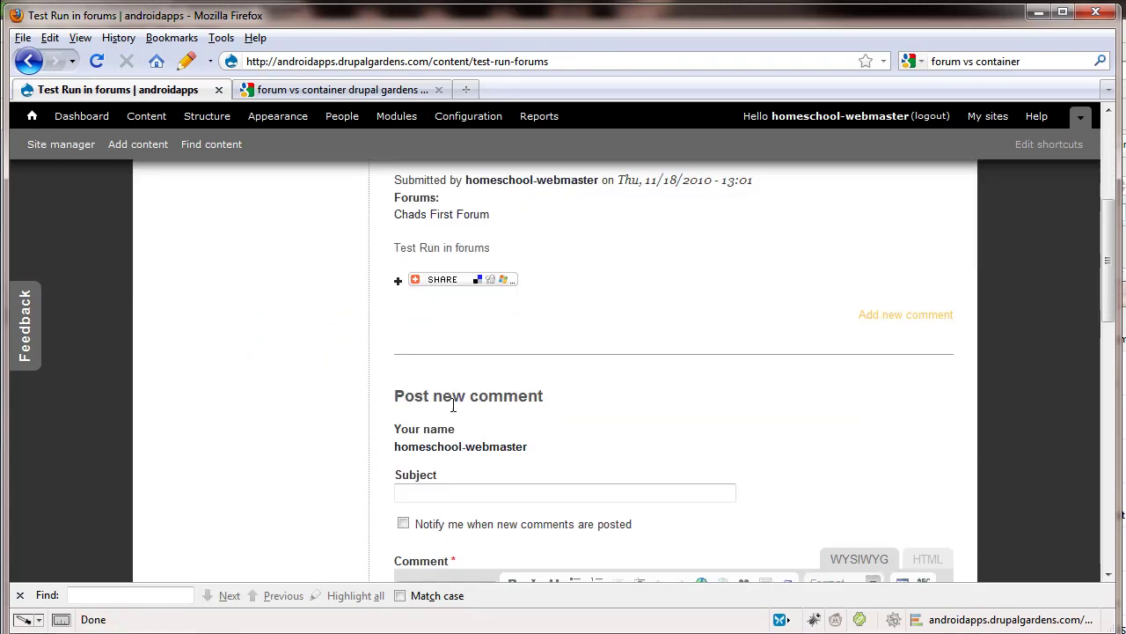
pyautogui.scroll(2, 472, 428)
pyautogui.scroll(3, 425, 352)
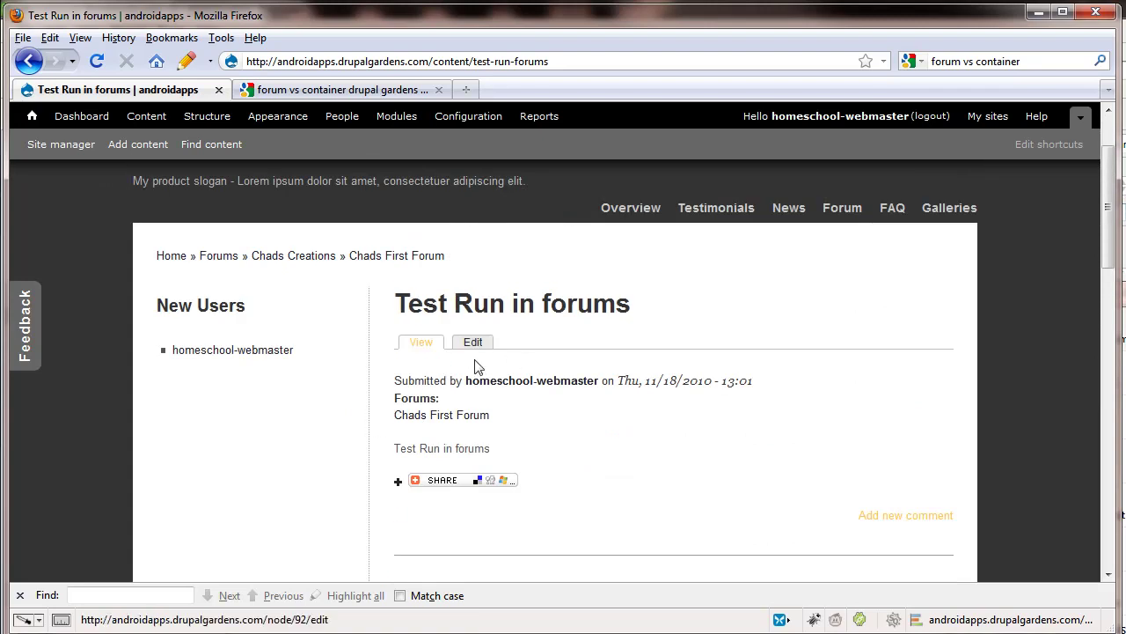
pyautogui.scroll(-5, 490, 458)
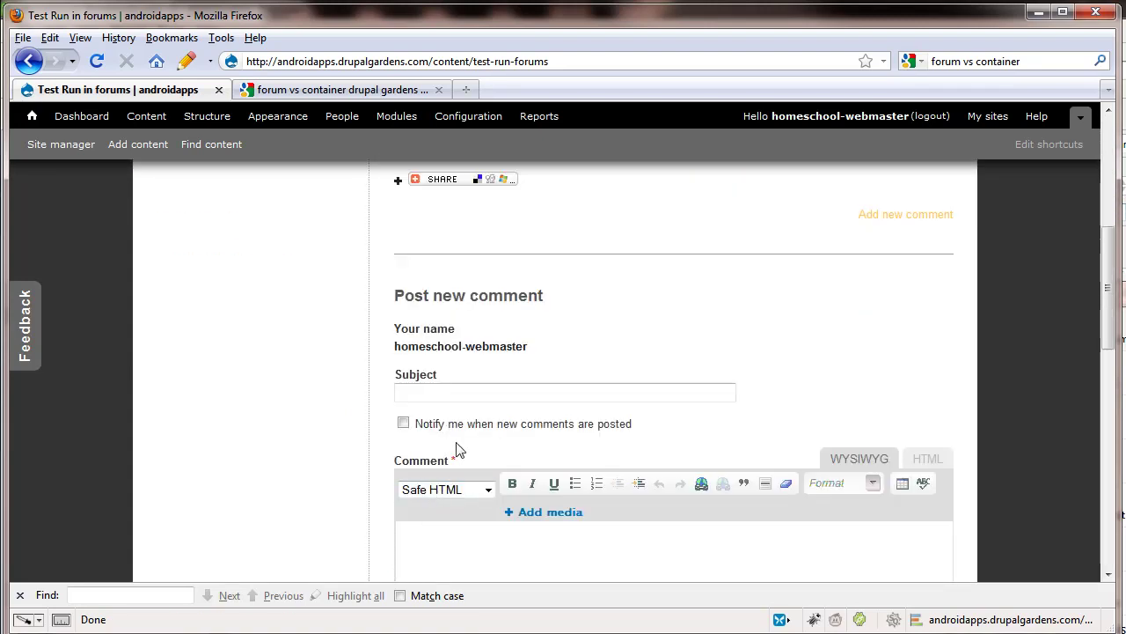
# Post the comment 'I think your Test run forum is an aweful topic' with new-comment notifications enabled.
pyautogui.click(447, 392)
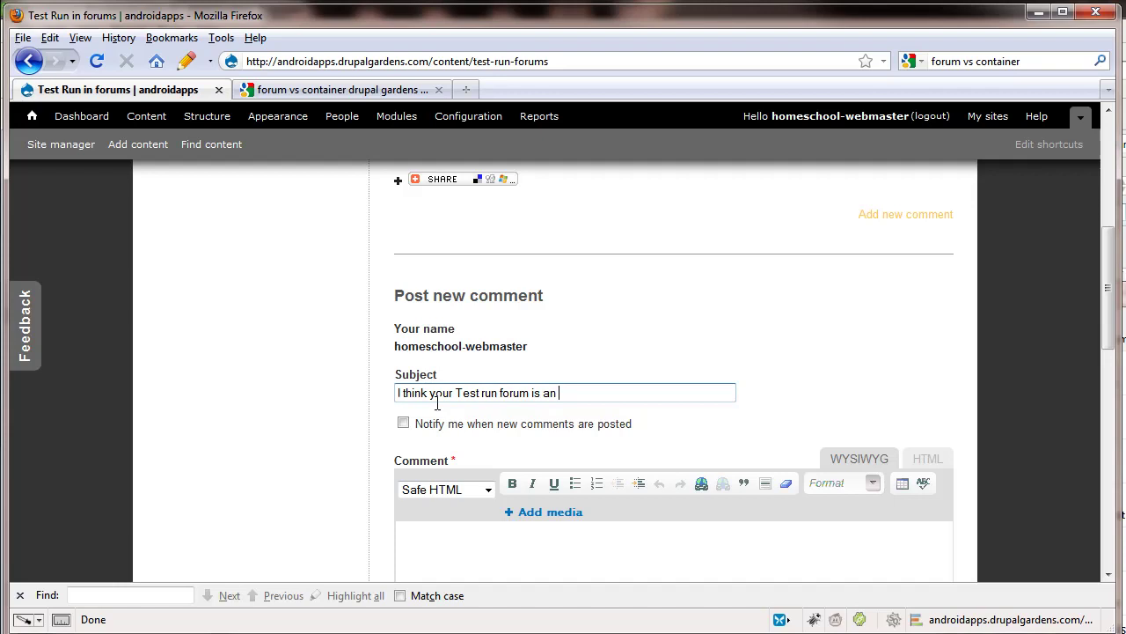
pyautogui.write('aweful topic')
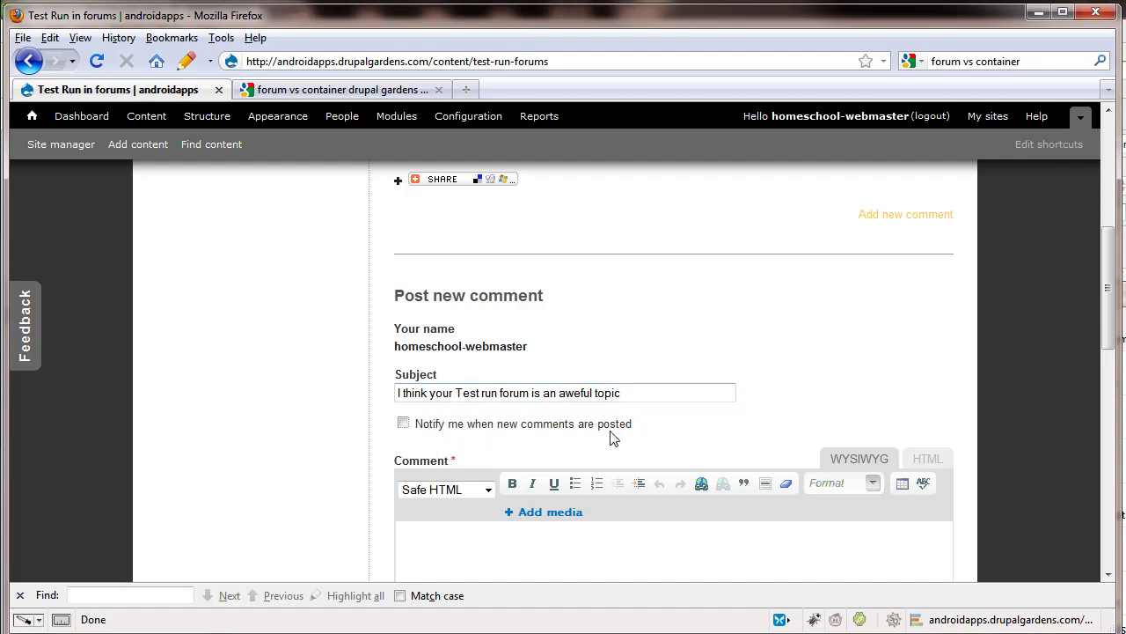
pyautogui.click(410, 424)
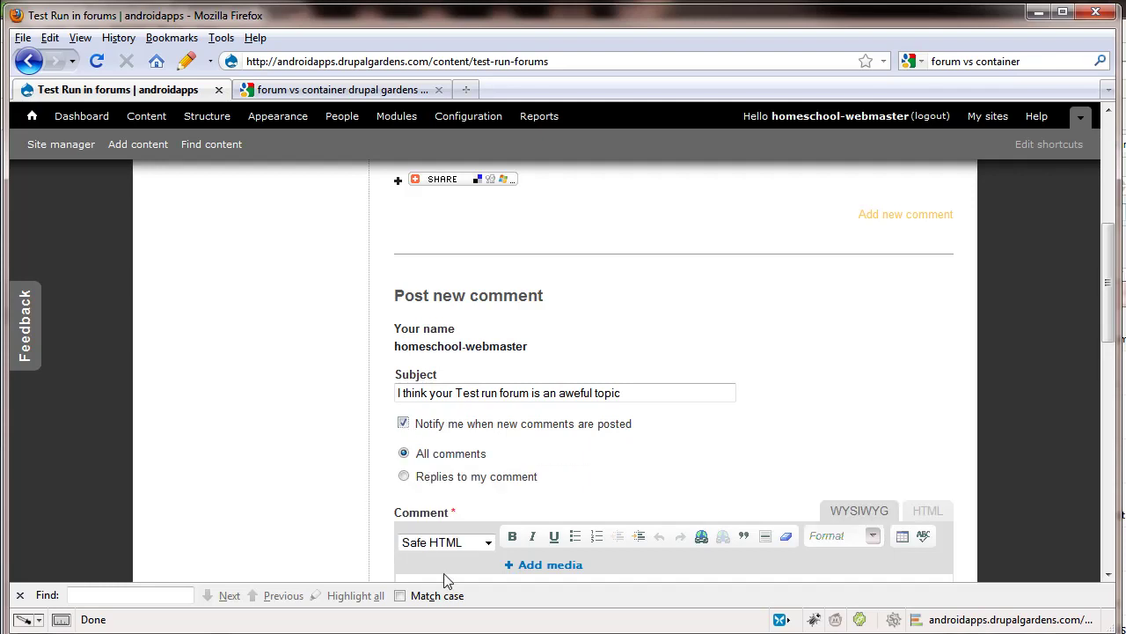
pyautogui.scroll(-2, 491, 504)
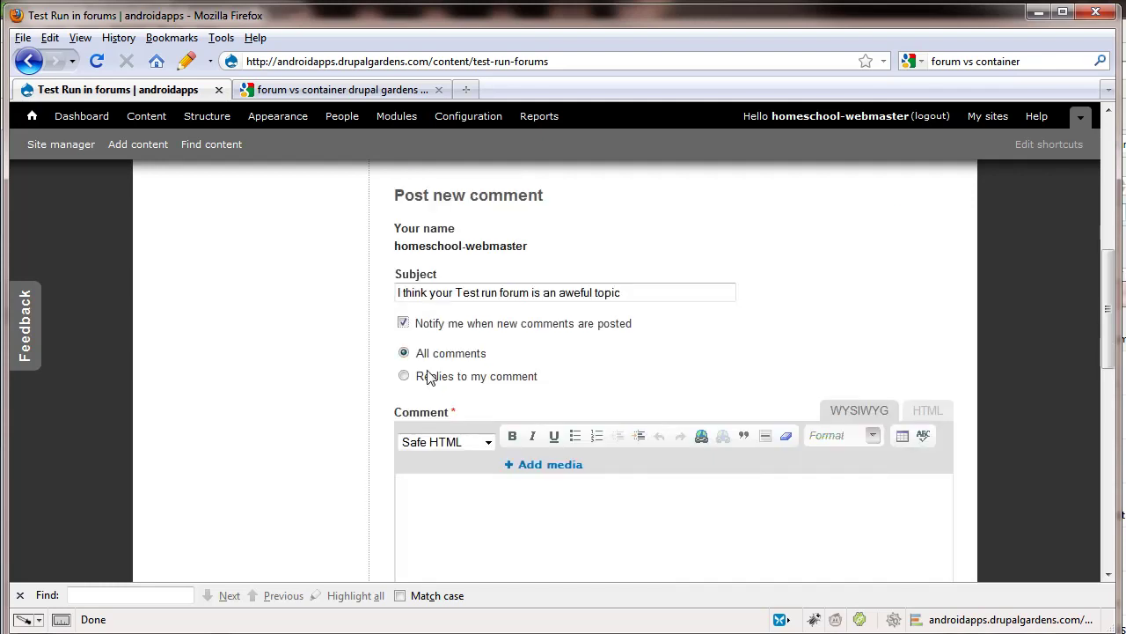
pyautogui.click(451, 507)
pyautogui.scroll(-5, 455, 506)
pyautogui.scroll(4, 476, 489)
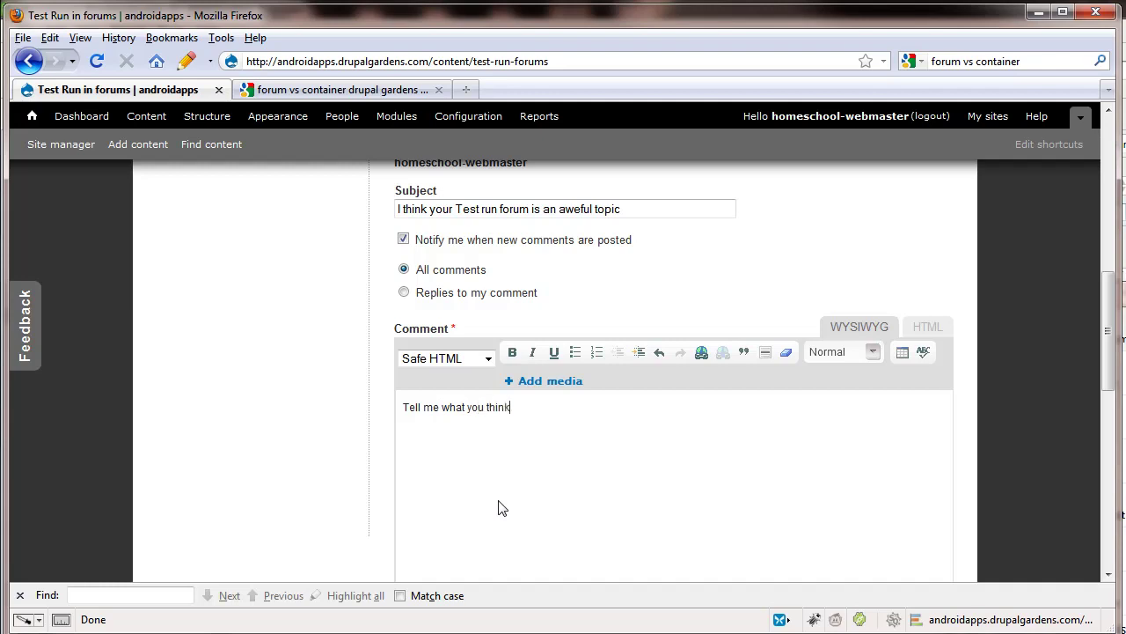
pyautogui.scroll(-5, 559, 494)
pyautogui.scroll(-5, 421, 519)
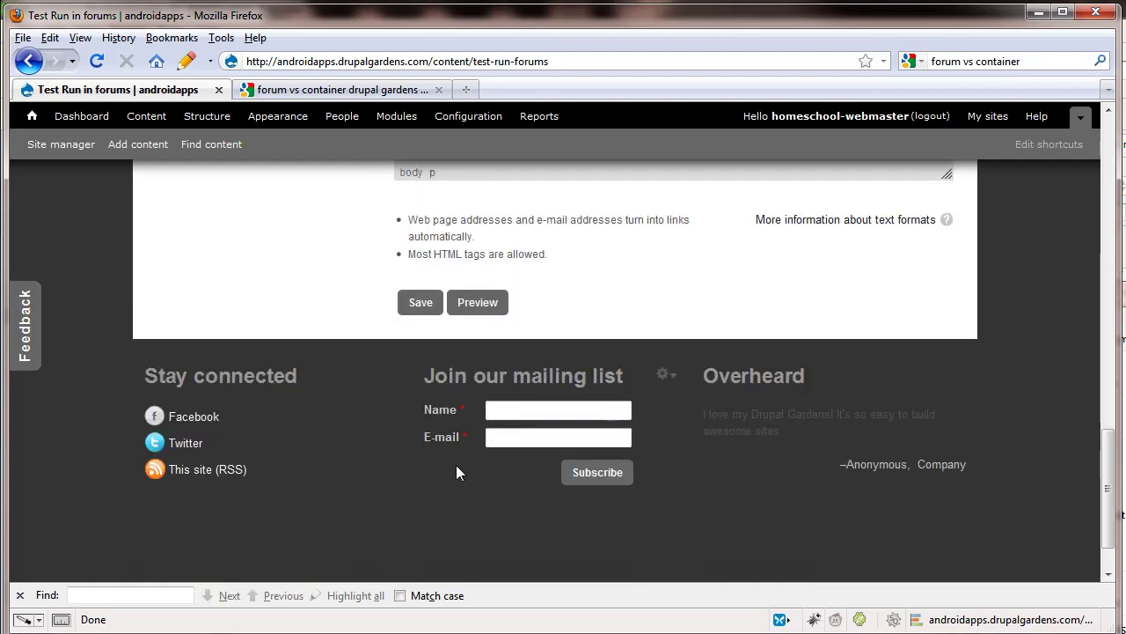
pyautogui.scroll(2, 420, 309)
pyautogui.click(420, 402)
pyautogui.scroll(-3, 421, 399)
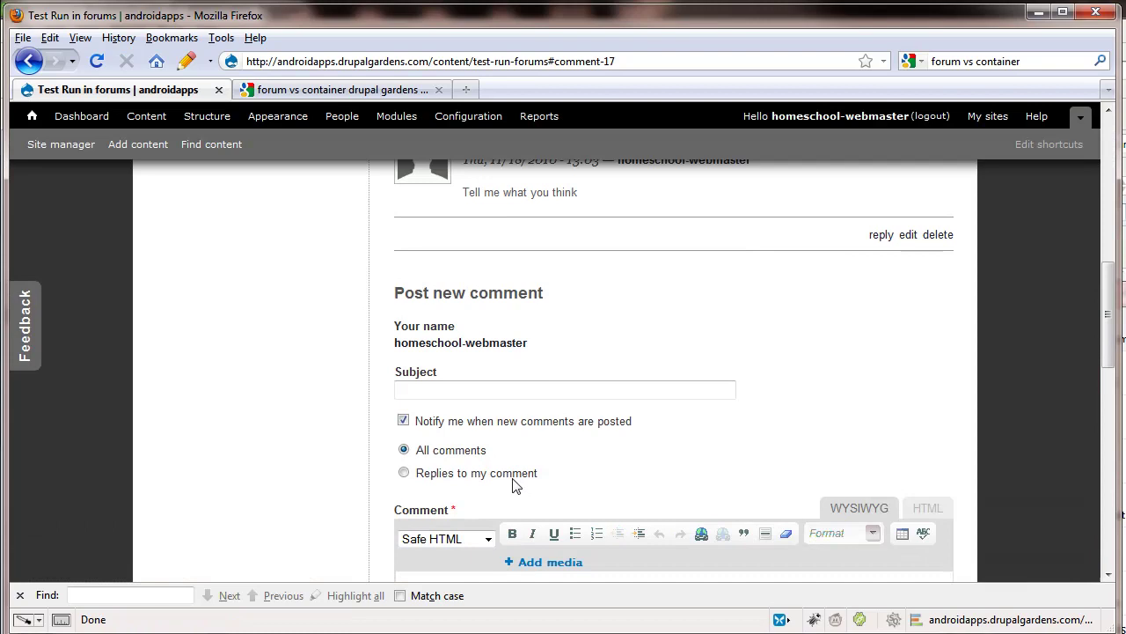
# Scroll the topic page to check the posted comment 'I think your Test run forum is an aweful topic'.
pyautogui.scroll(-4, 513, 484)
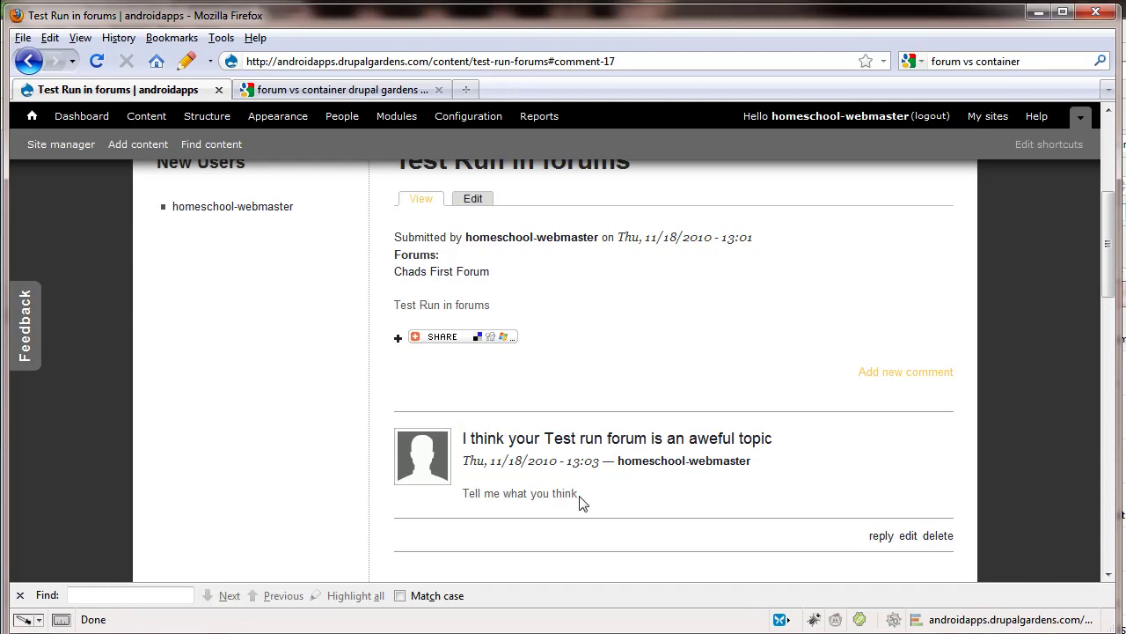
pyautogui.scroll(2, 485, 414)
pyautogui.scroll(-4, 486, 413)
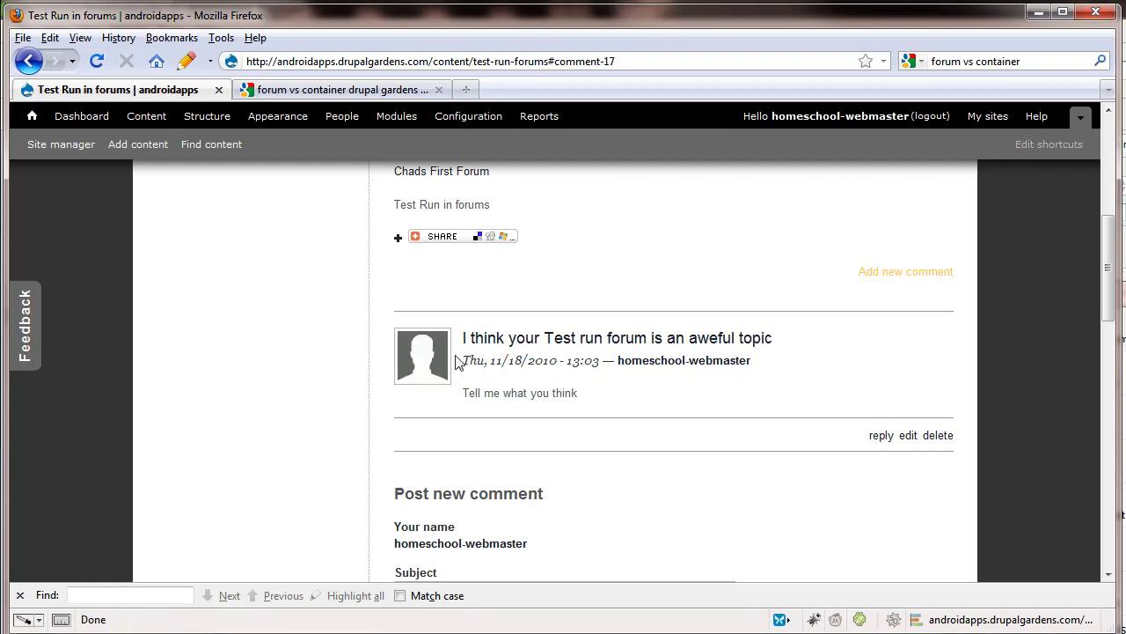
pyautogui.scroll(-2, 569, 462)
pyautogui.scroll(-4, 629, 477)
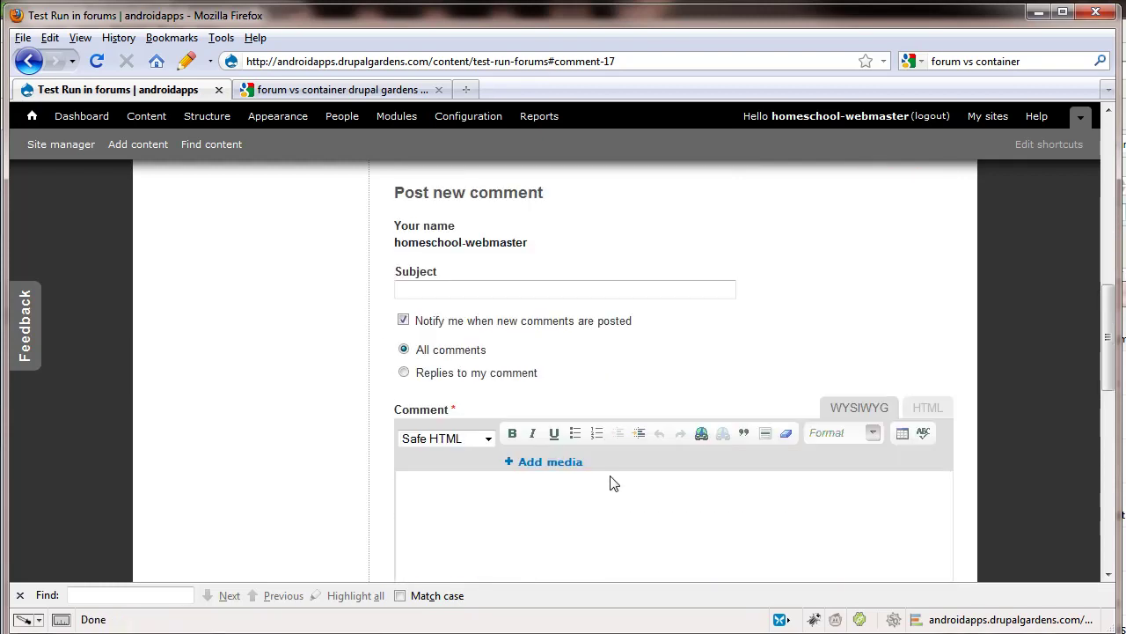
pyautogui.scroll(2, 609, 482)
pyautogui.scroll(-2, 704, 425)
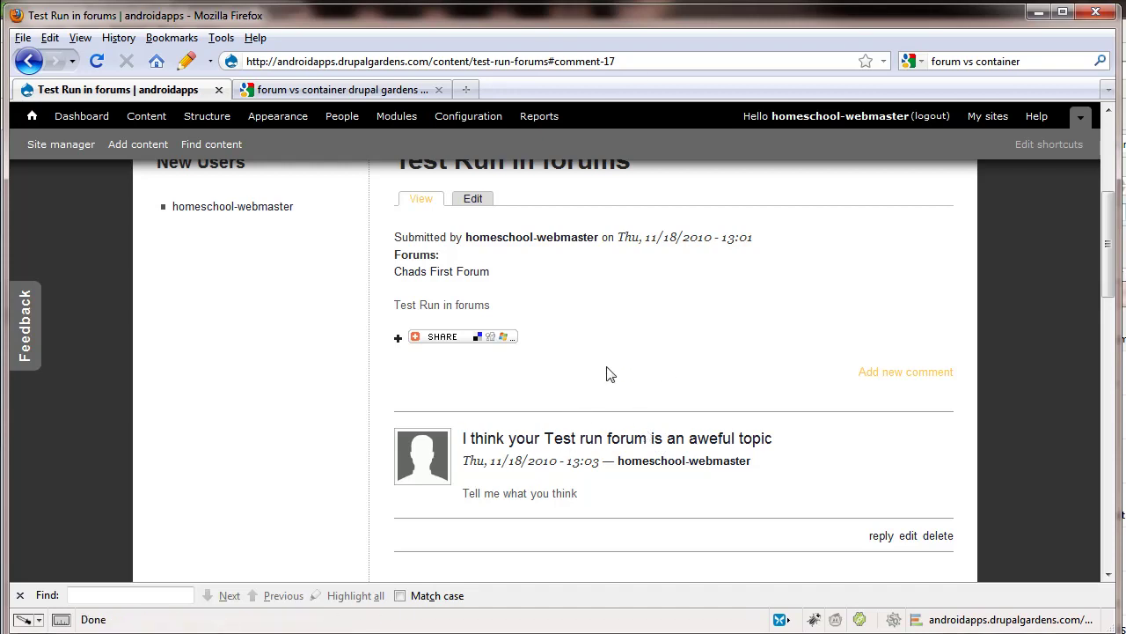
# Go back to the Forum topic content type's edit settings, with default comments set to Open.
pyautogui.scroll(-4, 649, 410)
pyautogui.scroll(6, 640, 414)
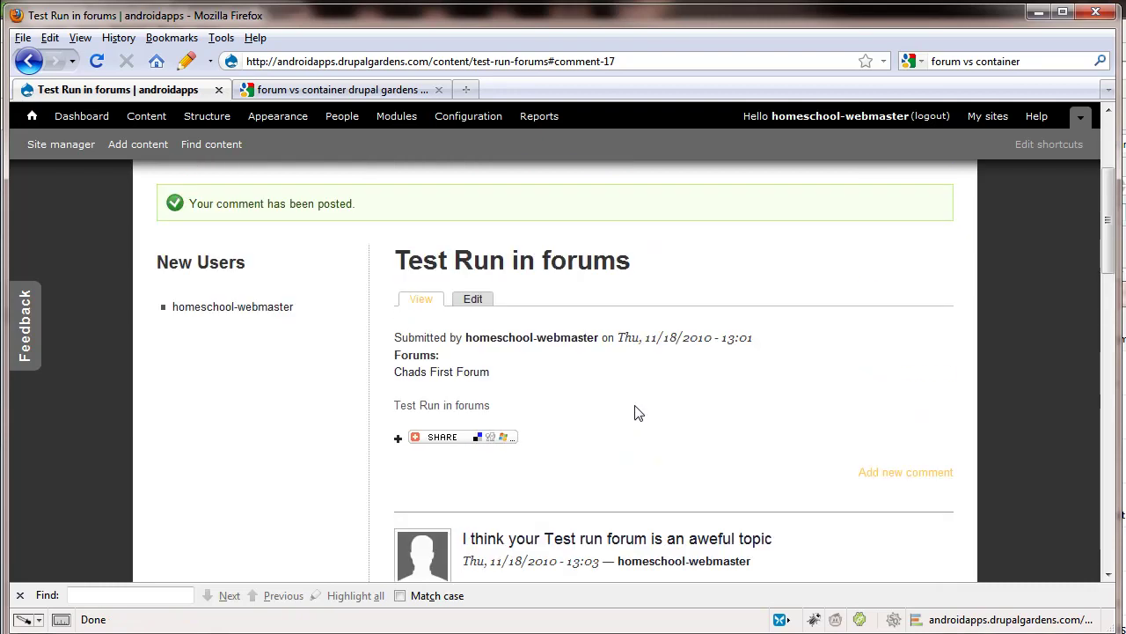
pyautogui.scroll(-3, 651, 435)
pyautogui.scroll(-2, 598, 443)
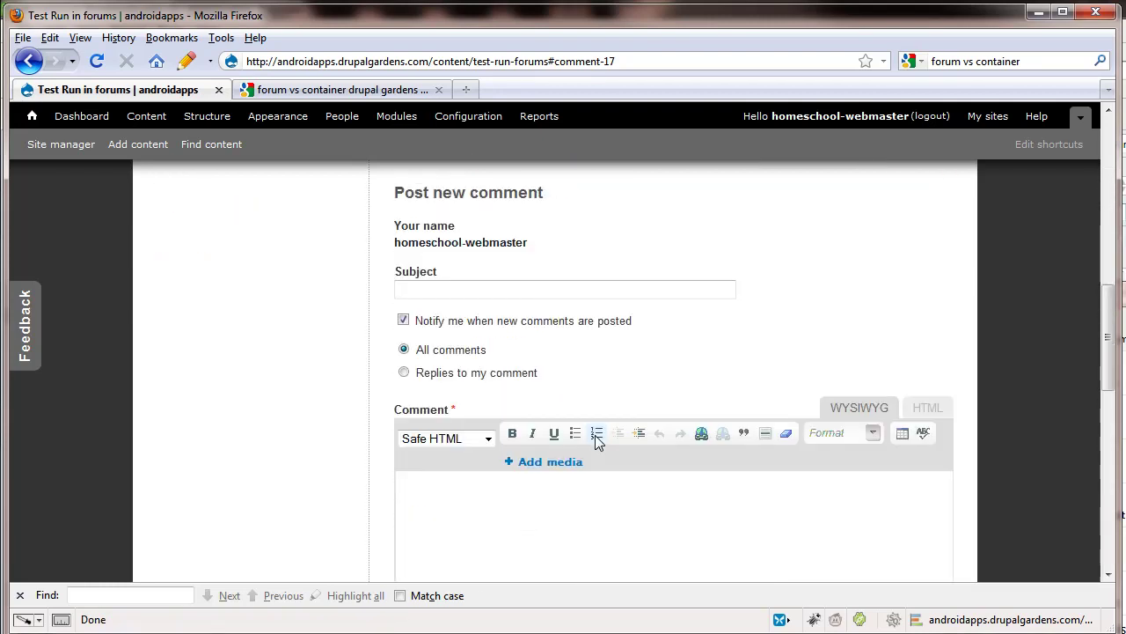
pyautogui.scroll(6, 595, 441)
pyautogui.scroll(-2, 595, 440)
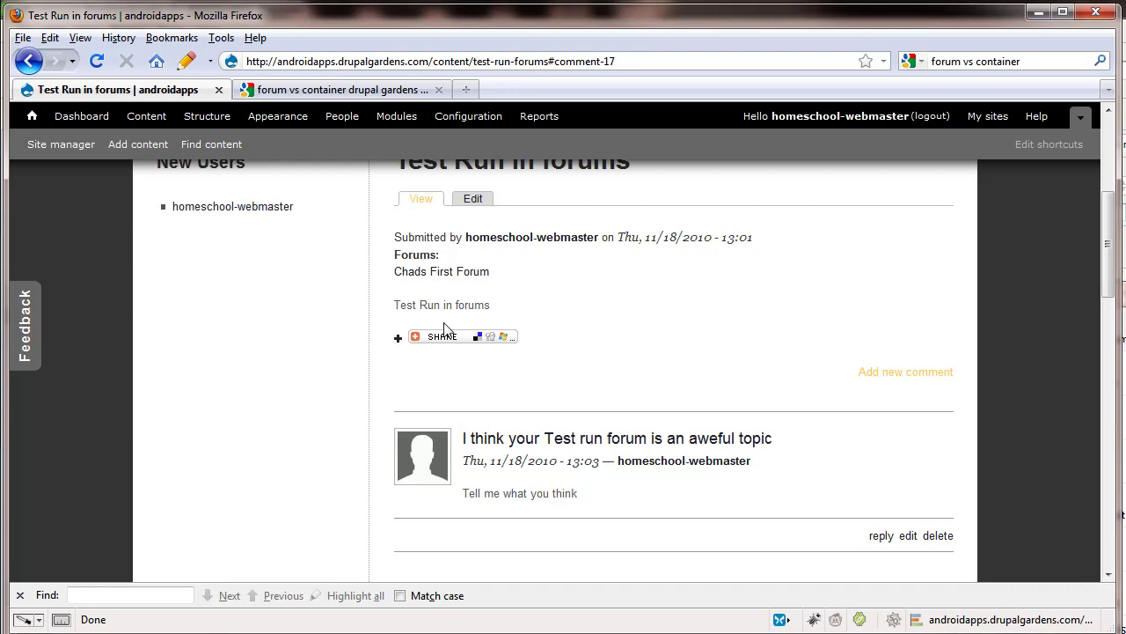
pyautogui.scroll(5, 492, 396)
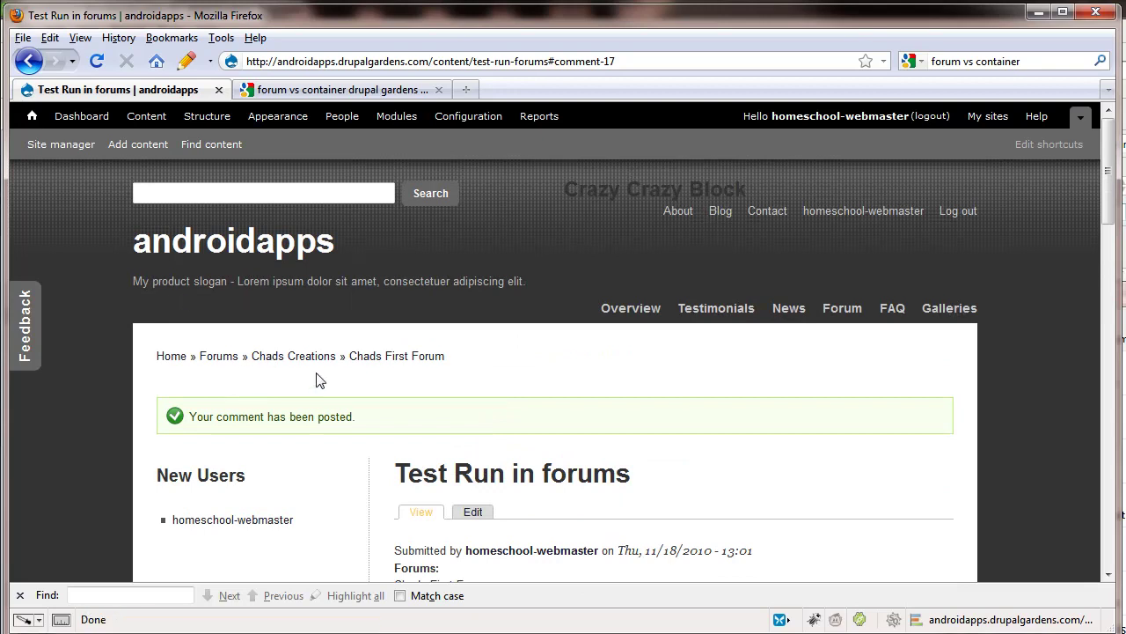
pyautogui.hotkey('alt', 'Left')
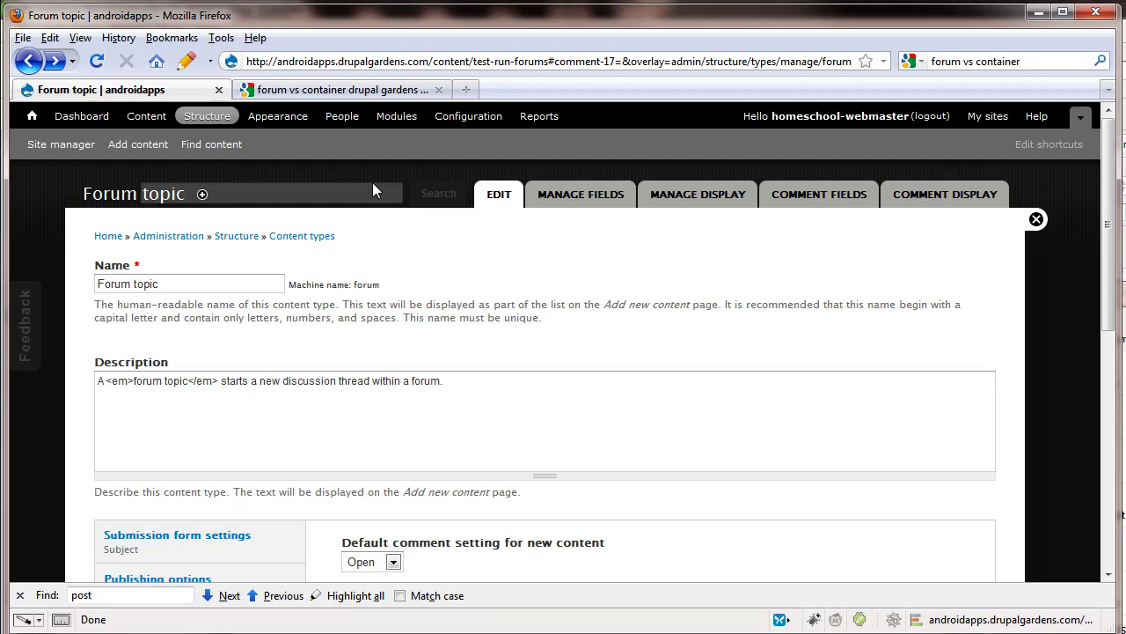
# Open People > Permissions and scroll through the permissions-per-role table.
pyautogui.click(343, 118)
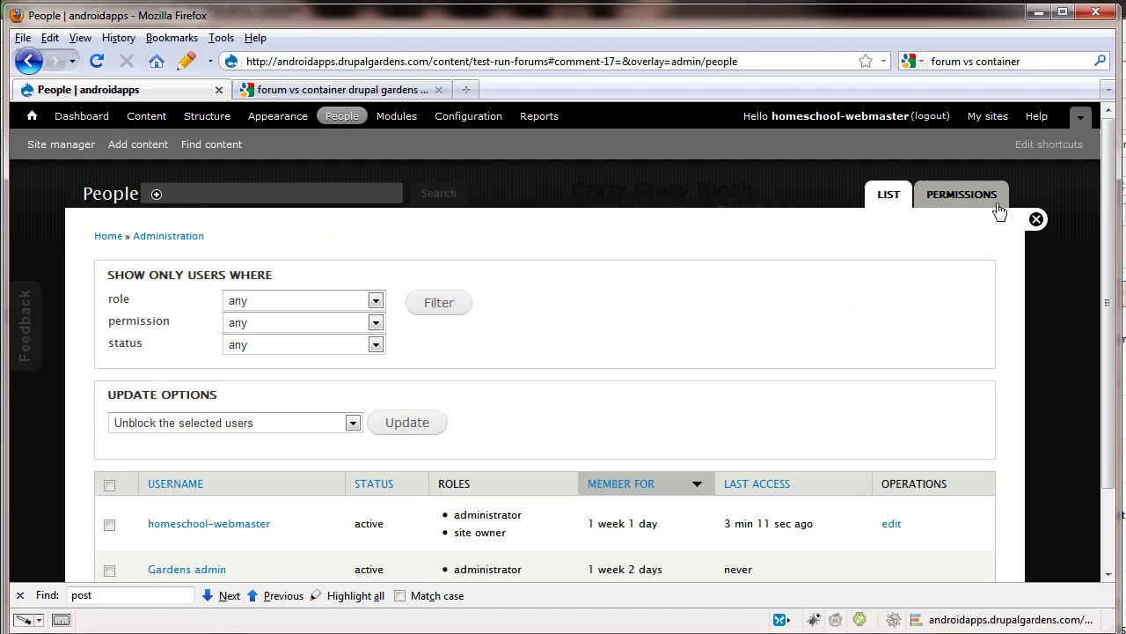
pyautogui.scroll(-2, 497, 436)
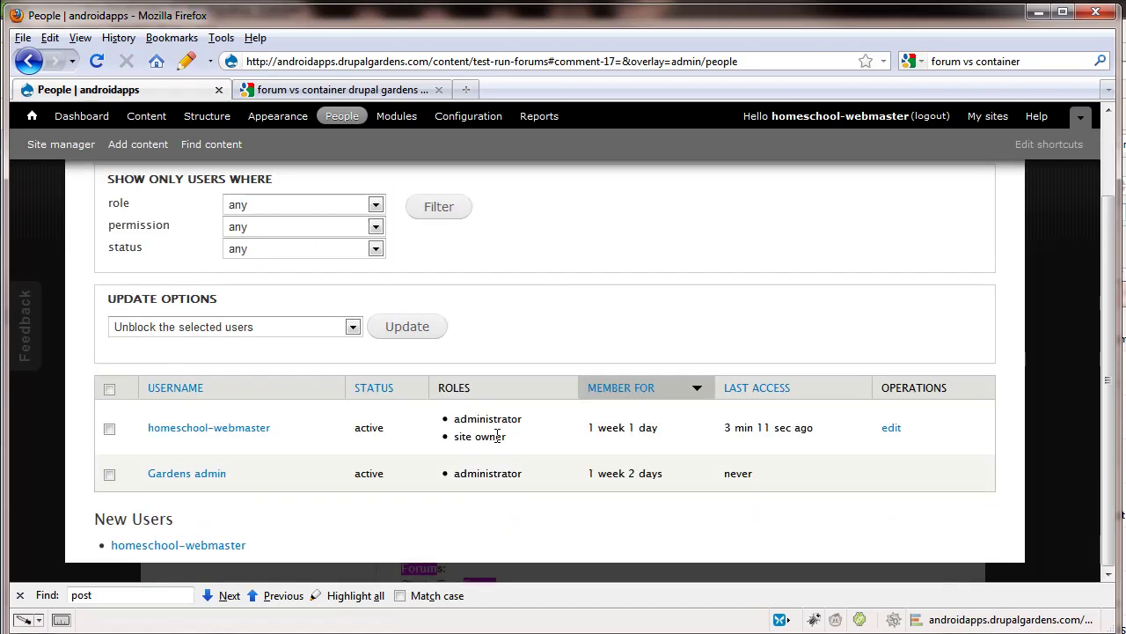
pyautogui.scroll(2, 498, 436)
pyautogui.click(954, 196)
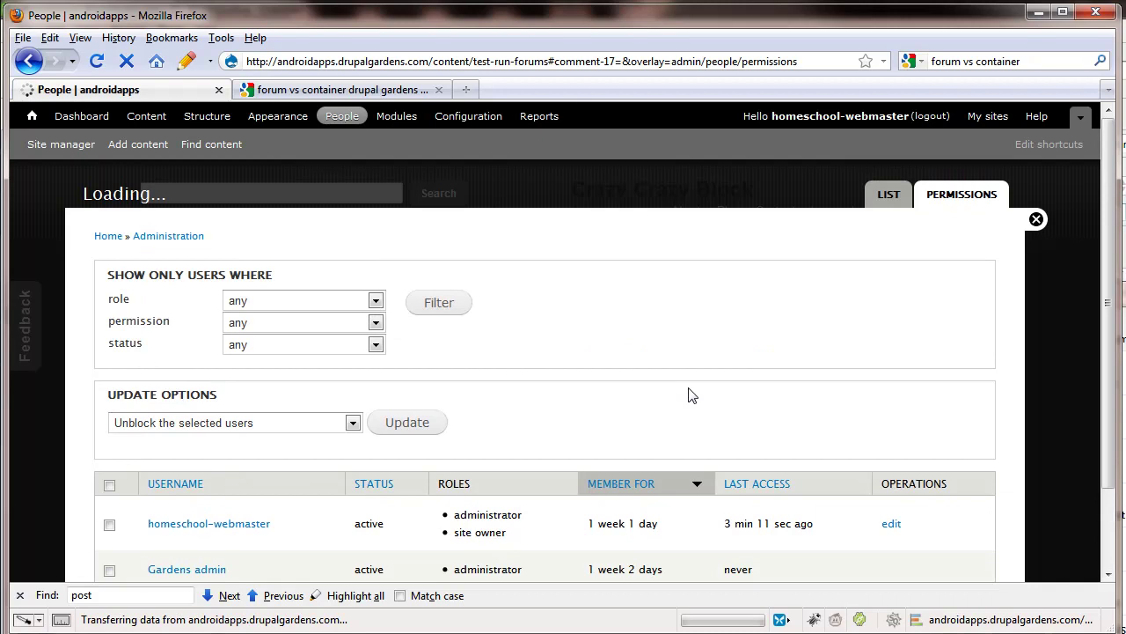
pyautogui.scroll(-5, 669, 419)
pyautogui.scroll(5, 669, 420)
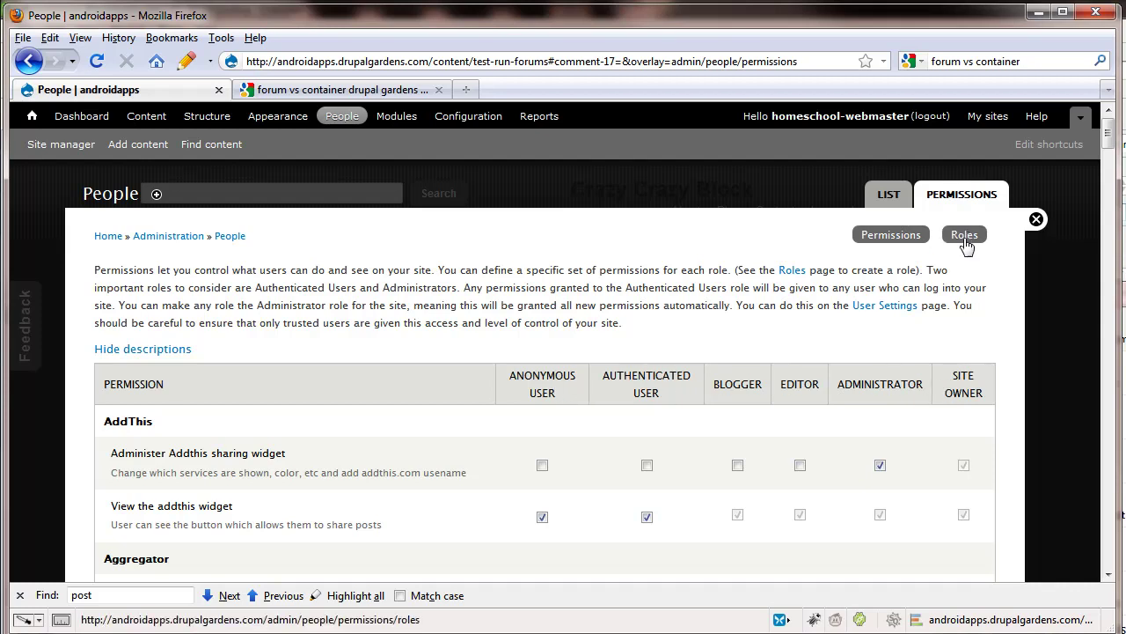
pyautogui.scroll(-5, 467, 461)
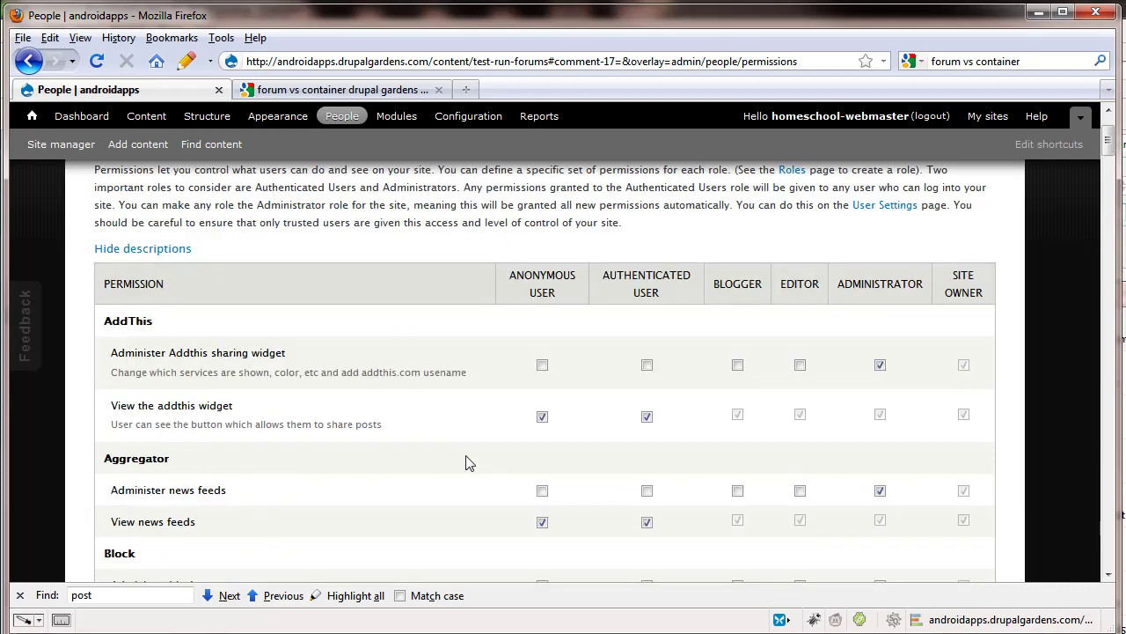
pyautogui.scroll(4, 467, 463)
# Search the Permissions page for 'post' and highlight all its matches.
pyautogui.hotkey('ctrl', 'f')
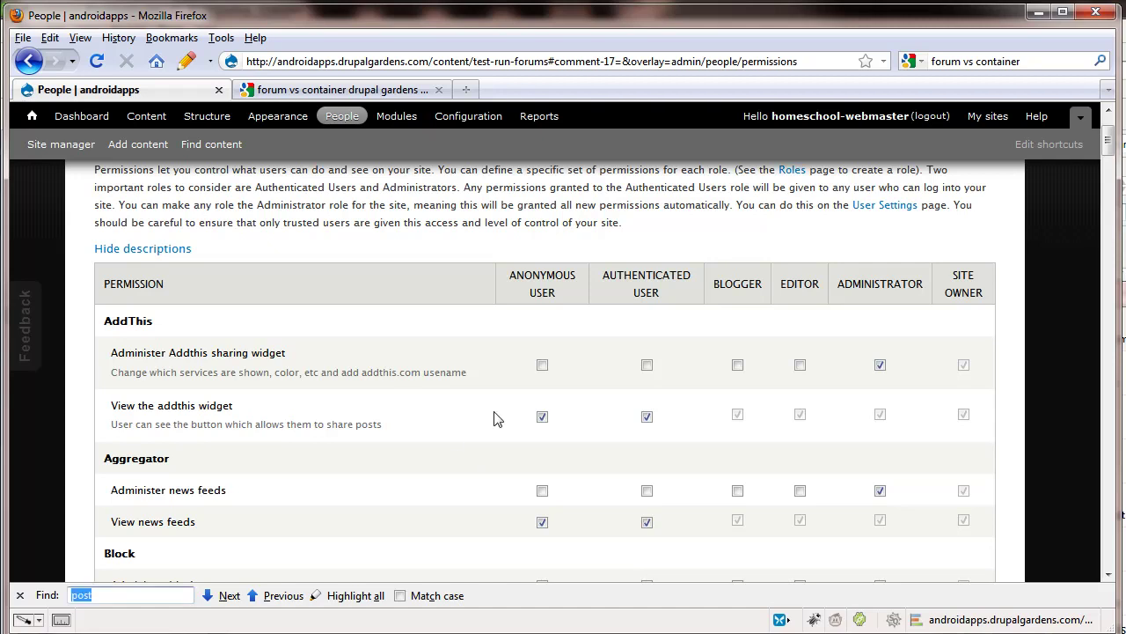
pyautogui.write('post')
pyautogui.click(343, 596)
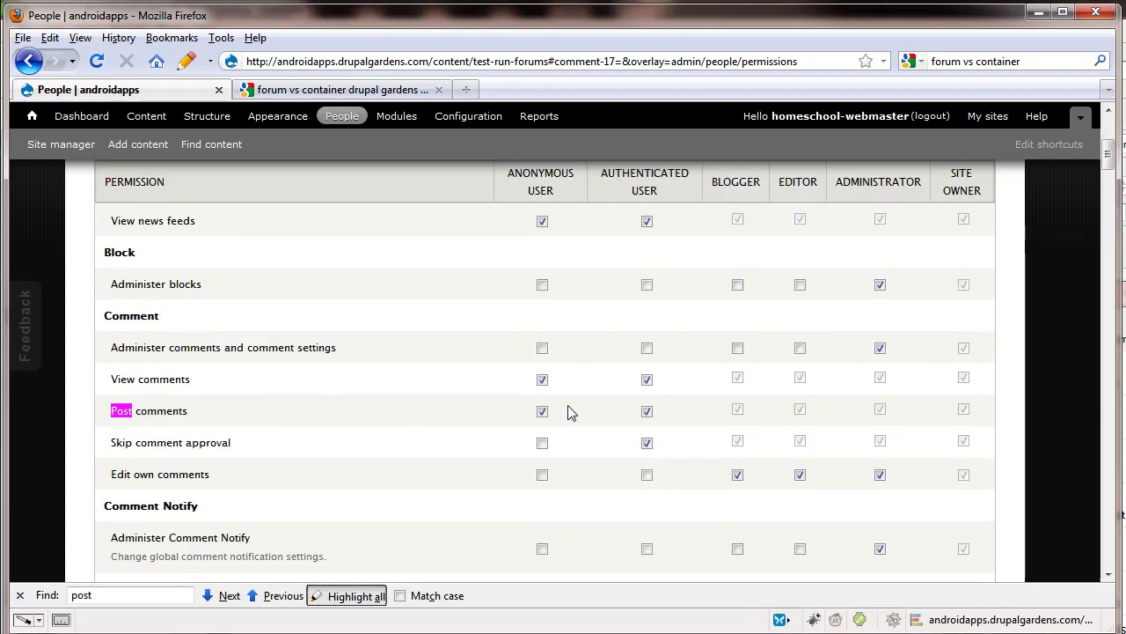
pyautogui.scroll(-9, 572, 410)
pyautogui.scroll(7, 567, 413)
pyautogui.scroll(2, 568, 414)
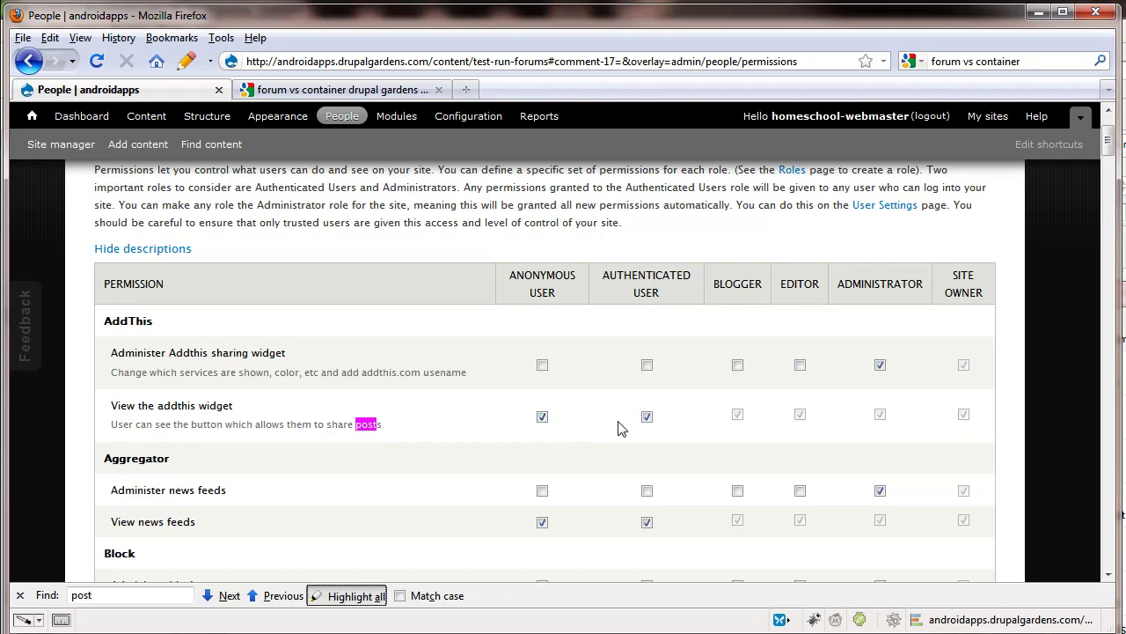
# Grant anonymous users the Post comments permission in the Comment section.
pyautogui.doubleClick(207, 424)
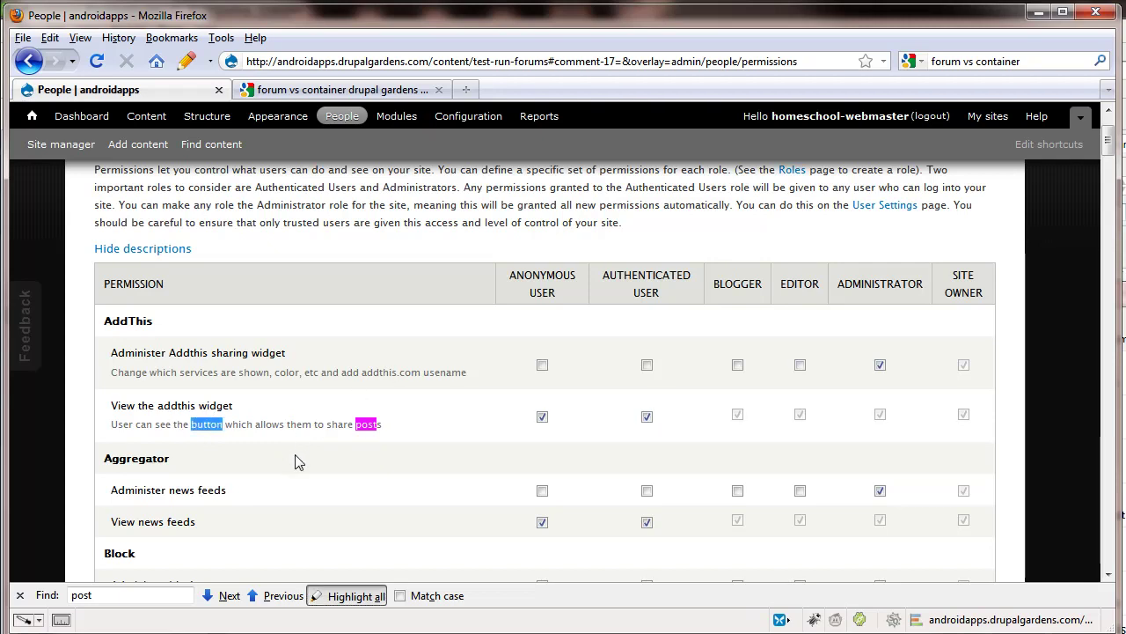
pyautogui.scroll(-2, 297, 459)
pyautogui.scroll(-2, 344, 466)
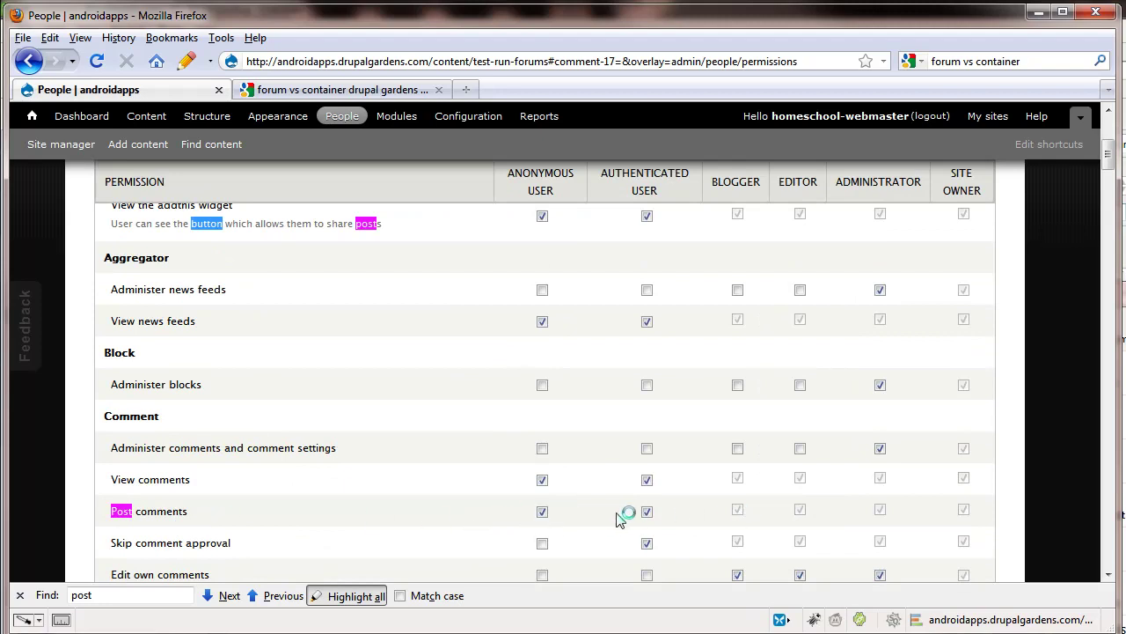
pyautogui.click(542, 511)
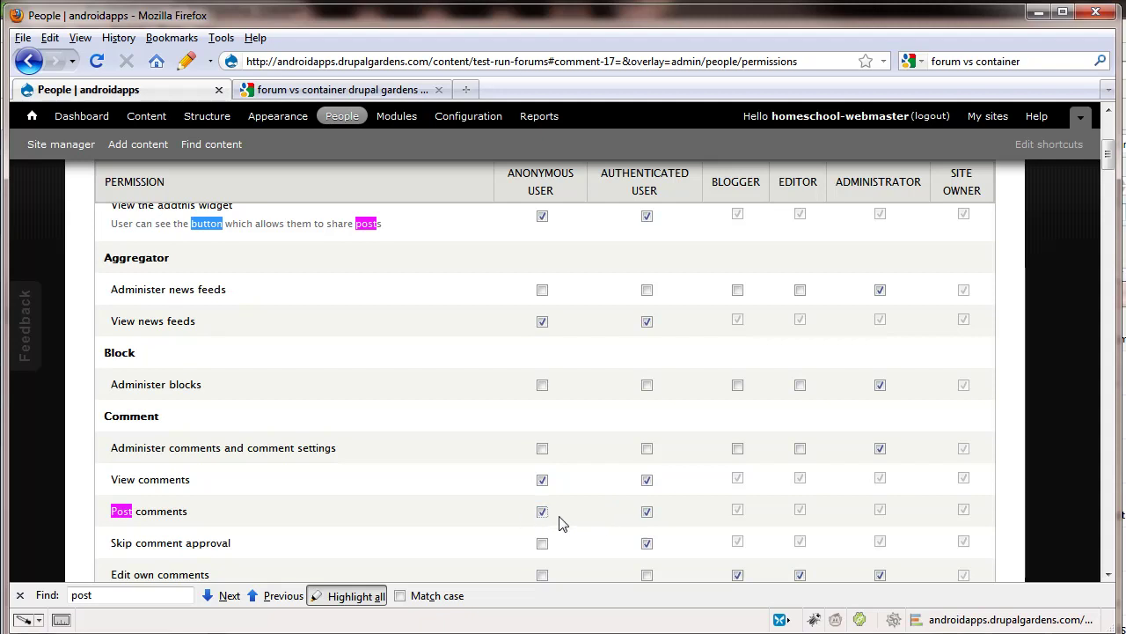
pyautogui.scroll(-2, 511, 526)
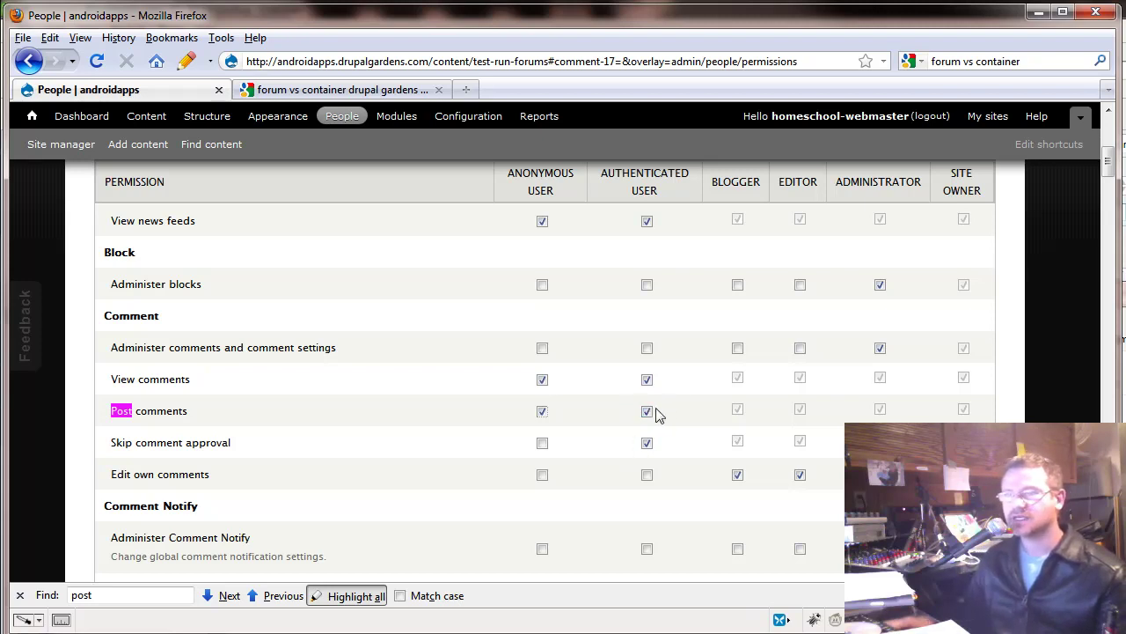
pyautogui.scroll(-4, 630, 451)
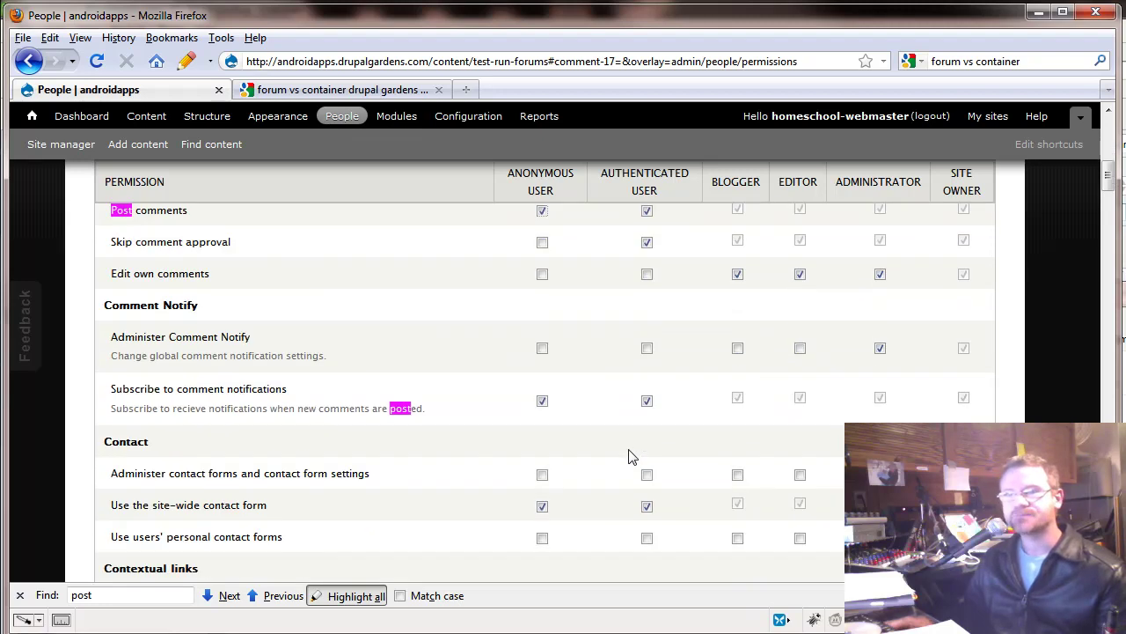
pyautogui.scroll(2, 551, 455)
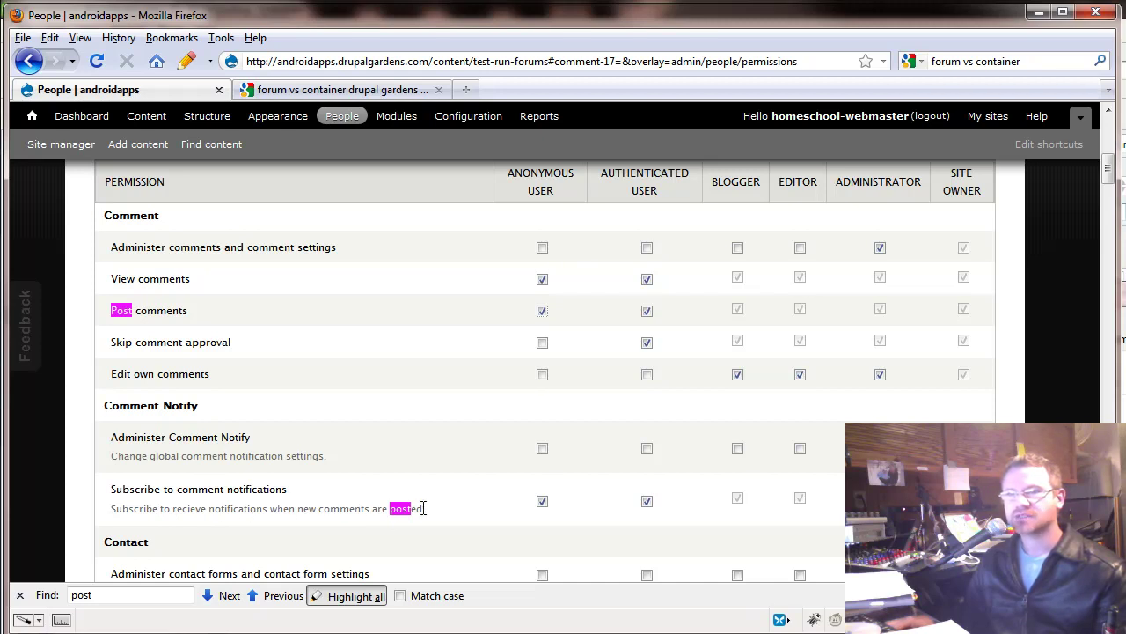
pyautogui.click(543, 310)
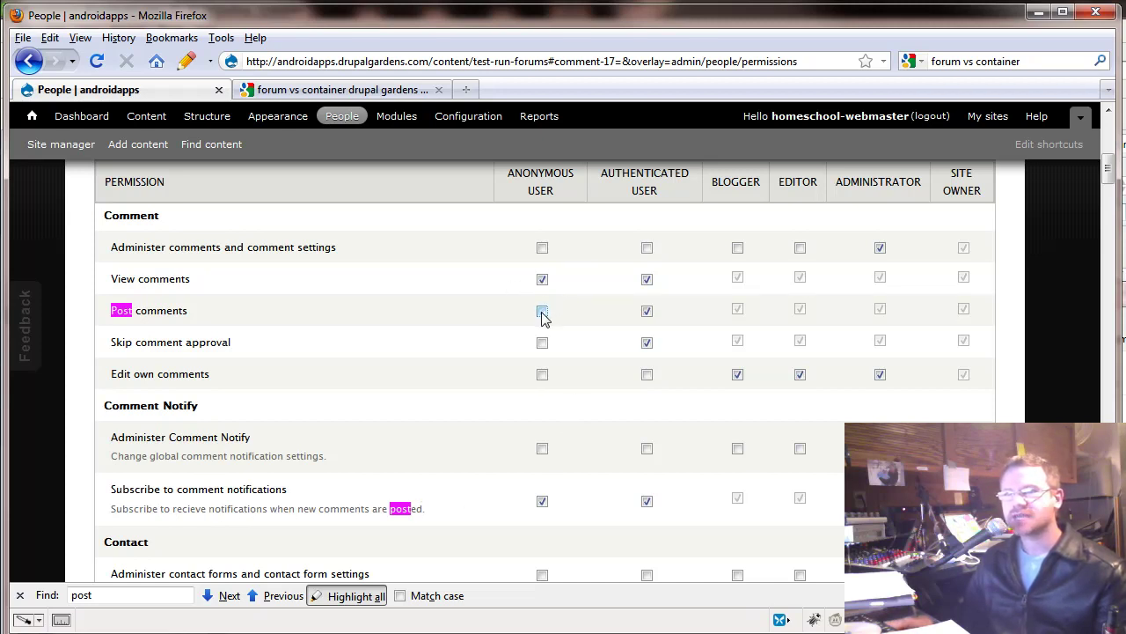
pyautogui.click(543, 502)
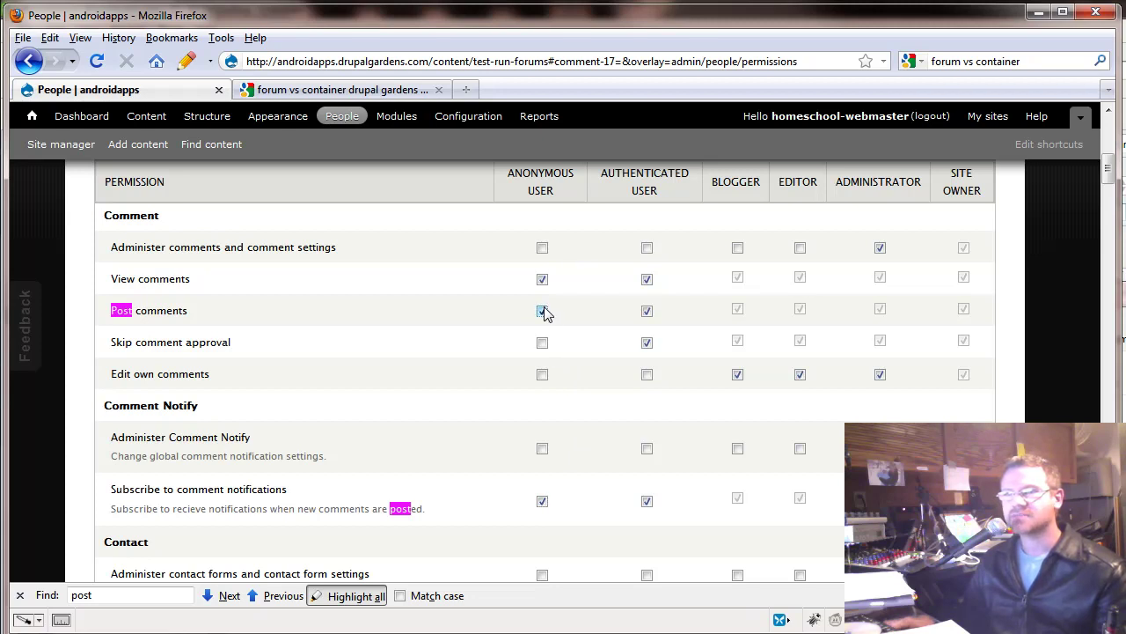
pyautogui.scroll(-4, 410, 495)
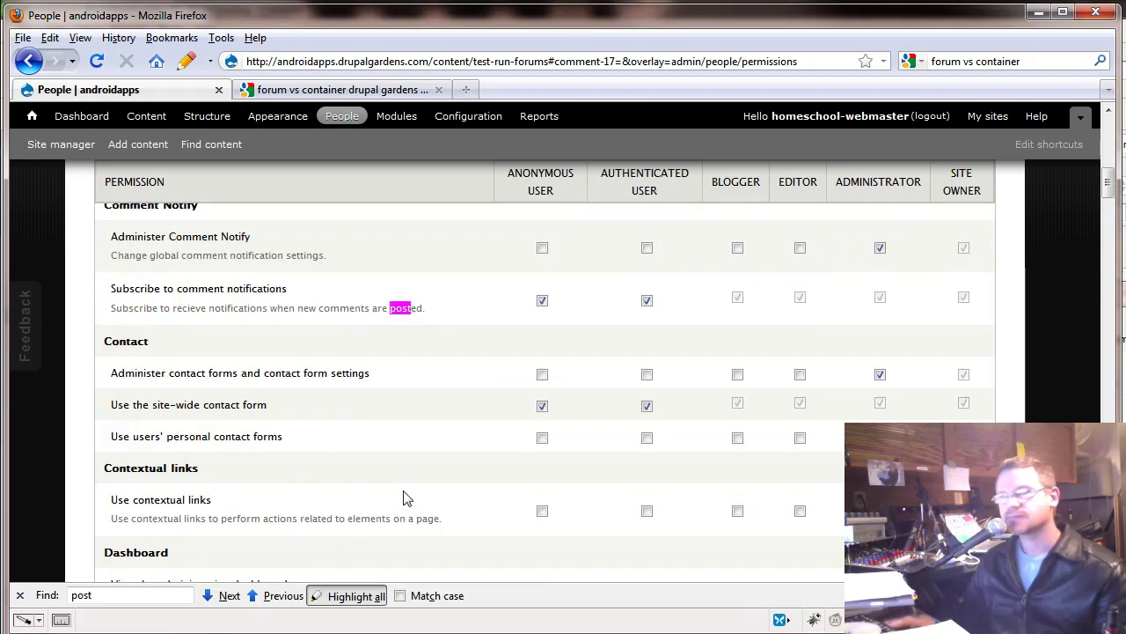
pyautogui.scroll(-12, 398, 493)
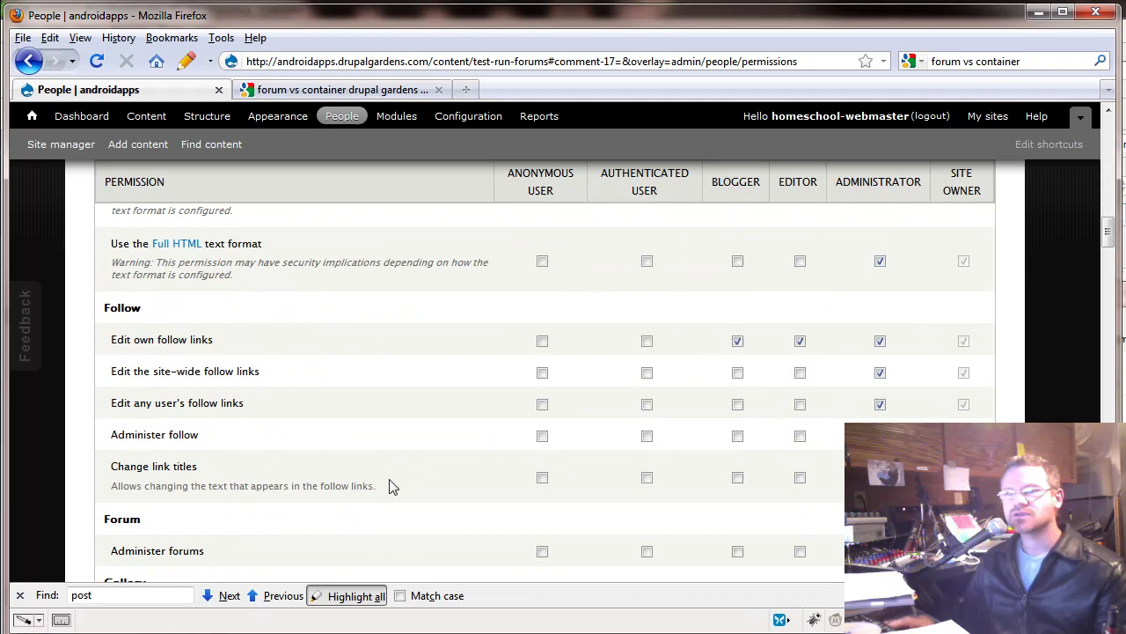
pyautogui.scroll(-15, 393, 486)
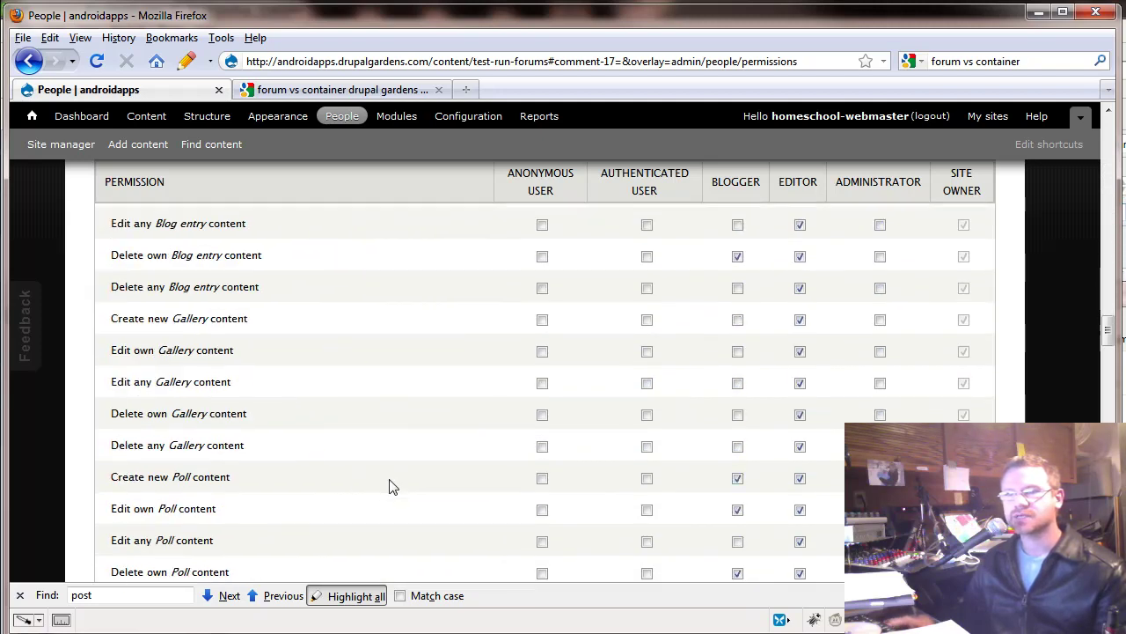
pyautogui.scroll(-12, 393, 486)
pyautogui.scroll(-20, 392, 487)
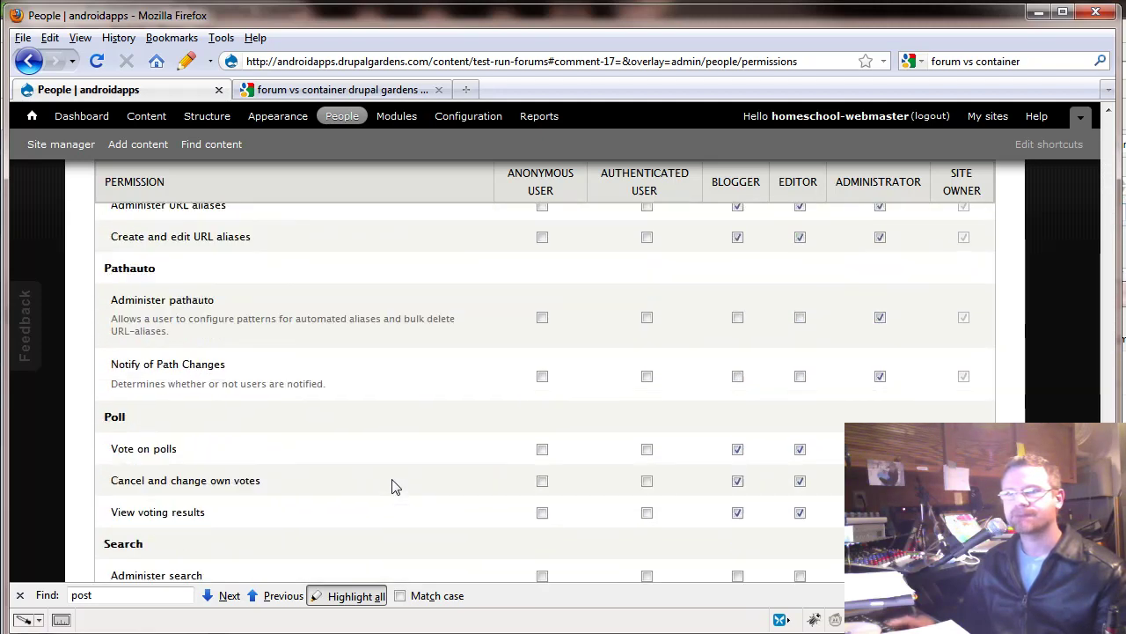
pyautogui.scroll(-4, 393, 487)
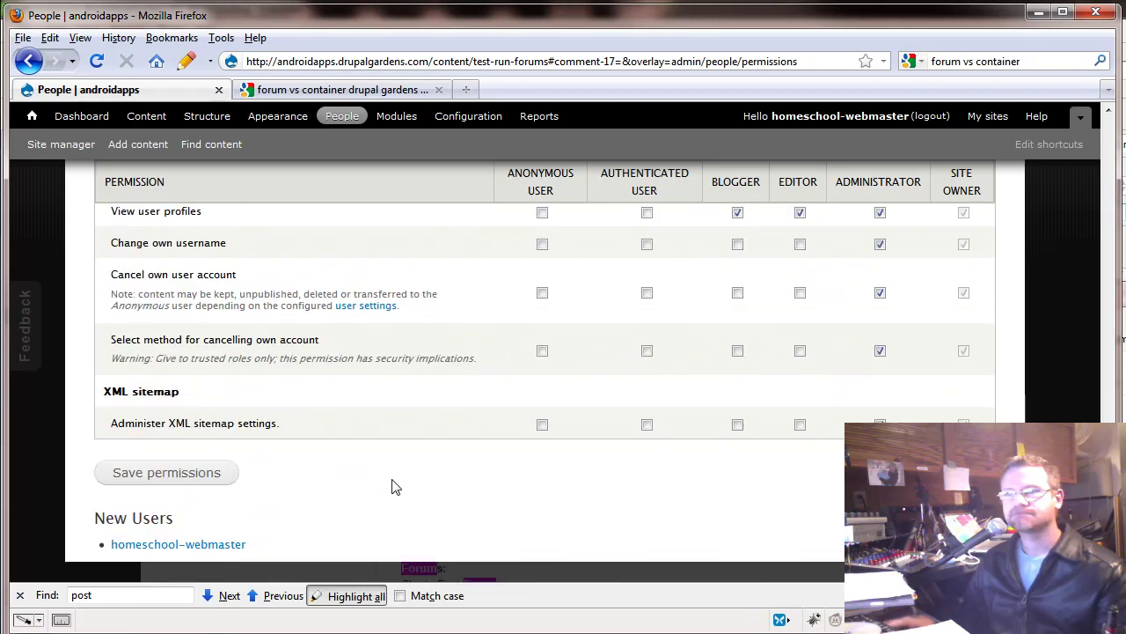
pyautogui.scroll(15, 389, 485)
pyautogui.scroll(20, 396, 474)
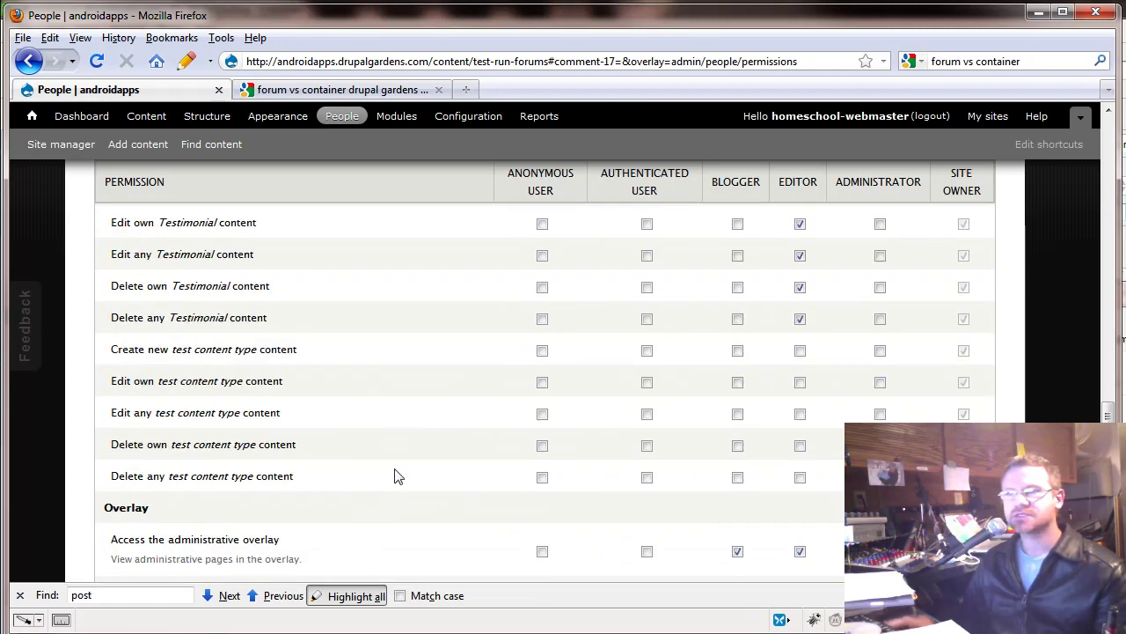
pyautogui.scroll(20, 396, 469)
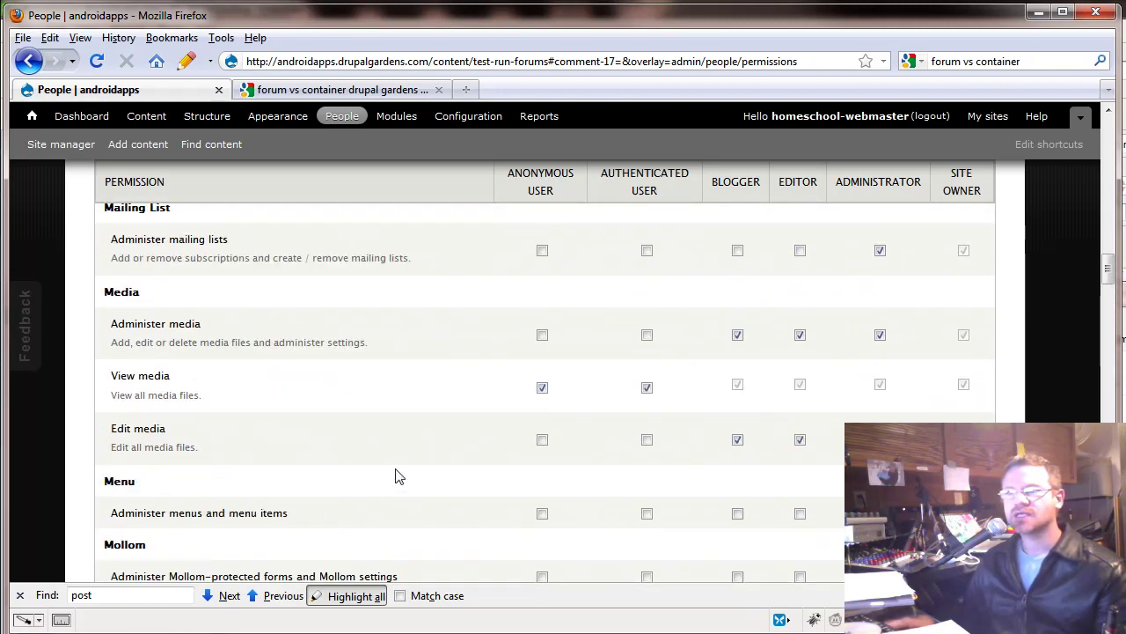
pyautogui.scroll(-2, 382, 460)
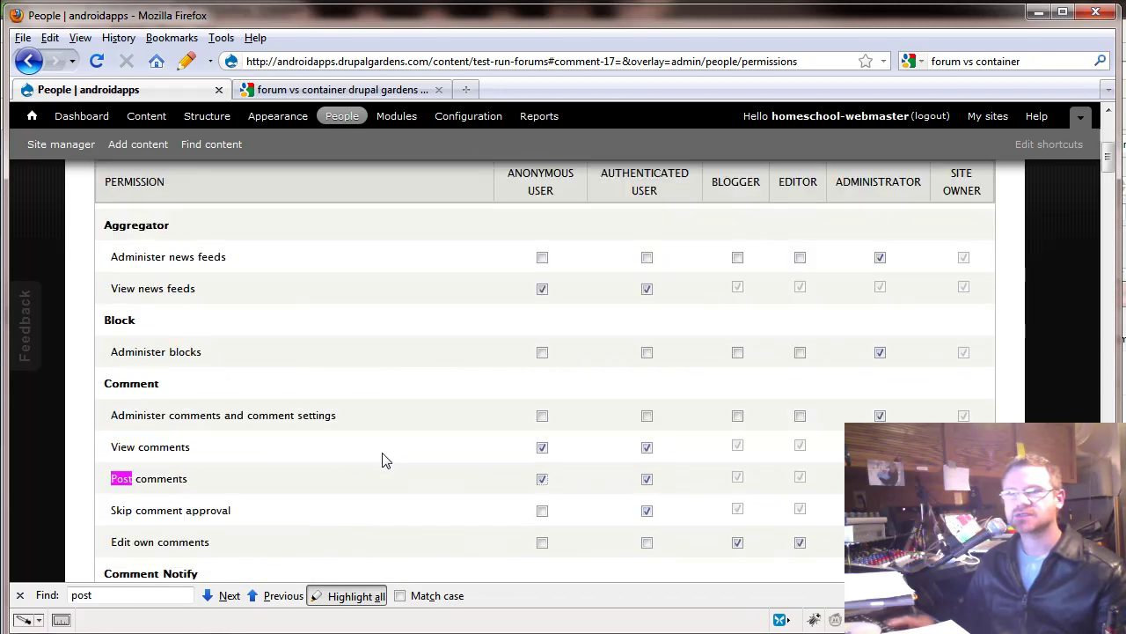
# Change the Find term to 'forum' and scroll down to the Forum topic permission rows.
pyautogui.doubleClick(105, 596)
pyautogui.write('foru')
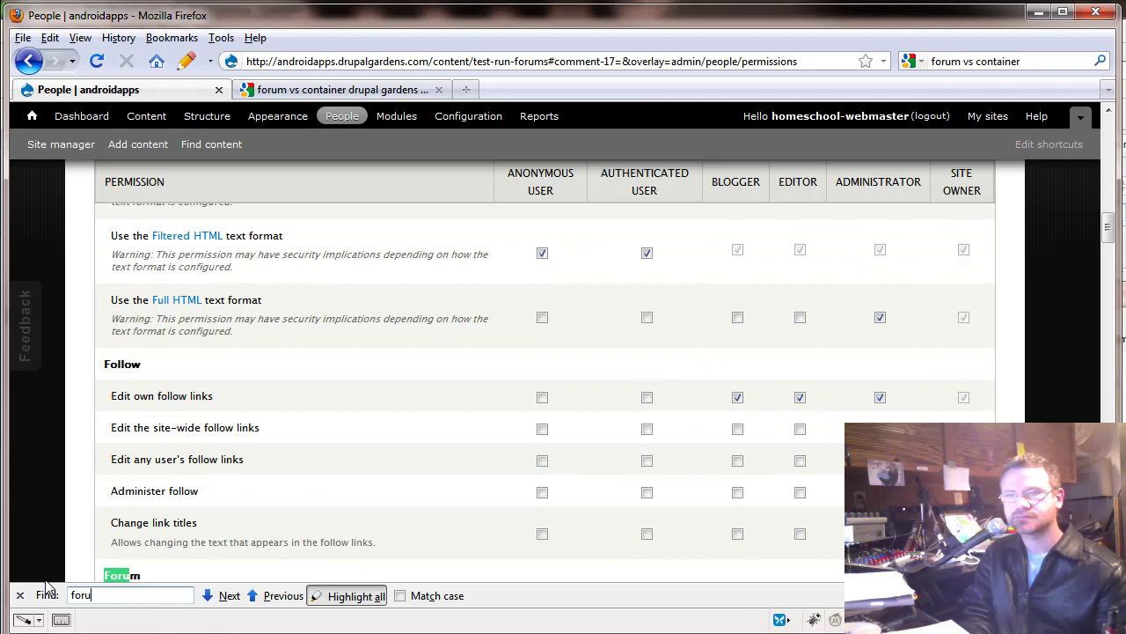
pyautogui.write('m')
pyautogui.scroll(-2, 425, 445)
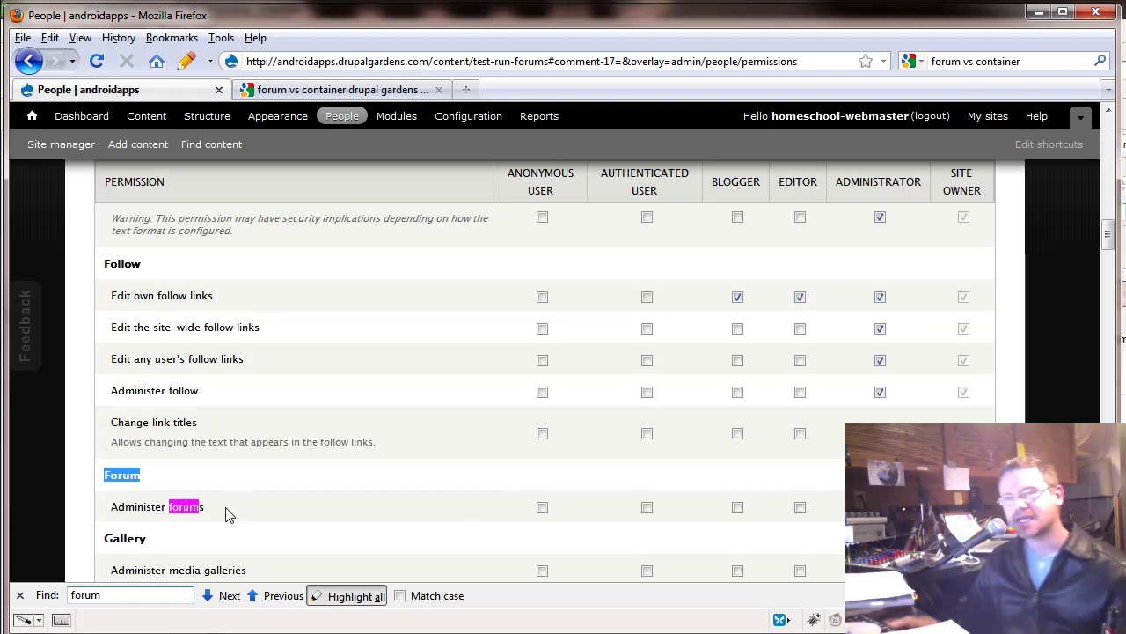
pyautogui.scroll(-15, 246, 547)
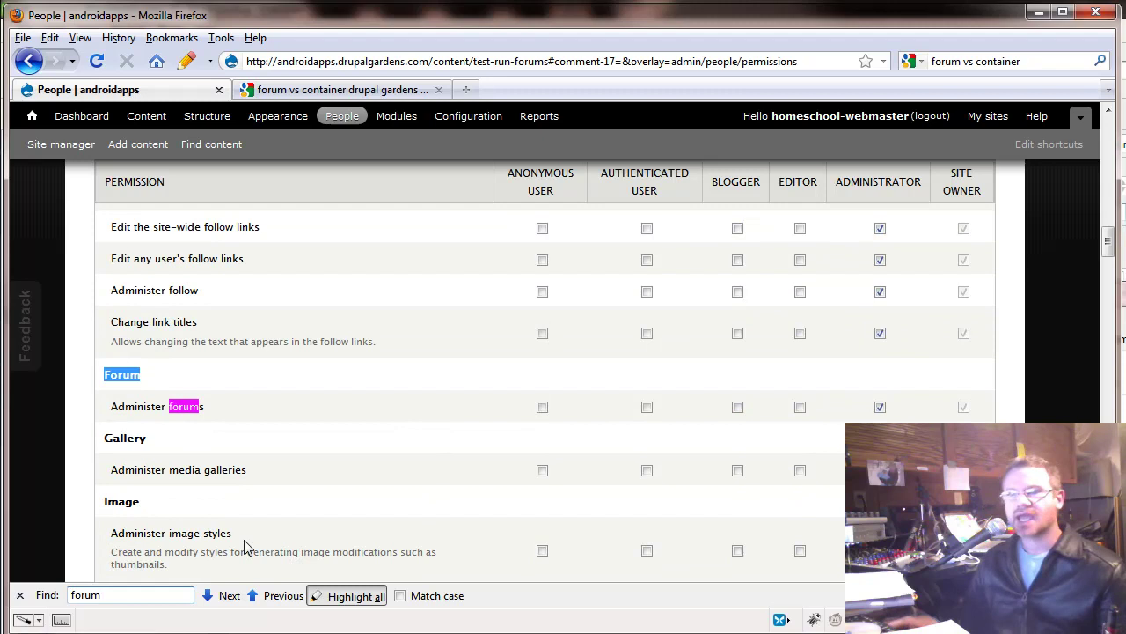
pyautogui.scroll(-15, 257, 540)
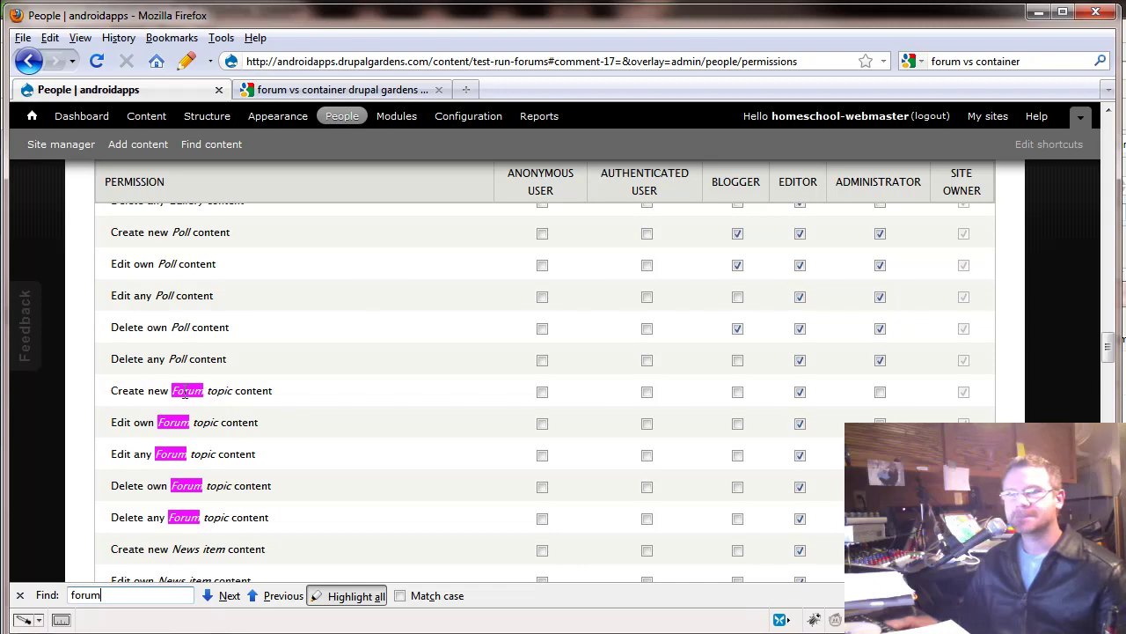
pyautogui.moveTo(146, 394); pyautogui.dragTo(232, 393)
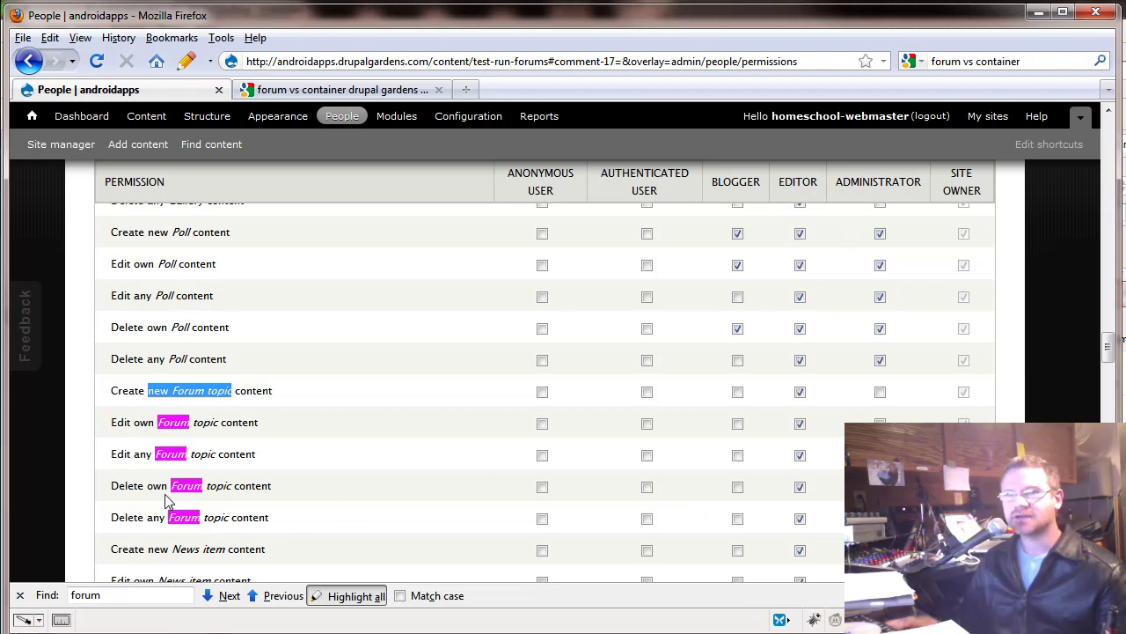
# Highlight the Delete any, Edit any and Edit own Forum topic permissions, then return to the top.
pyautogui.moveTo(133, 517); pyautogui.dragTo(167, 518)
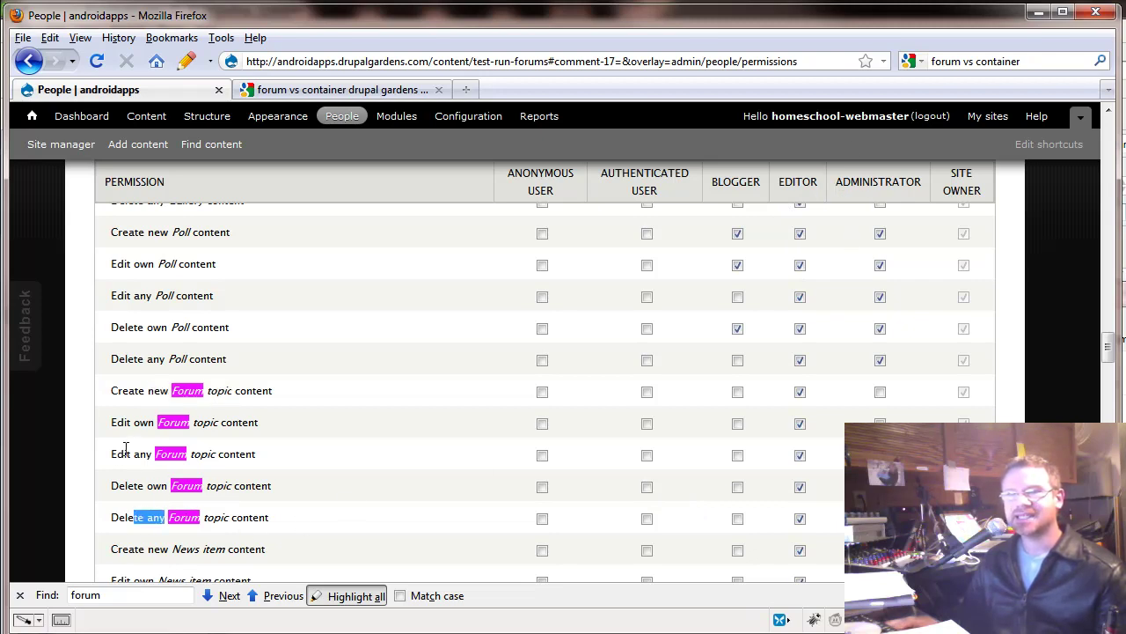
pyautogui.moveTo(115, 453); pyautogui.dragTo(186, 454)
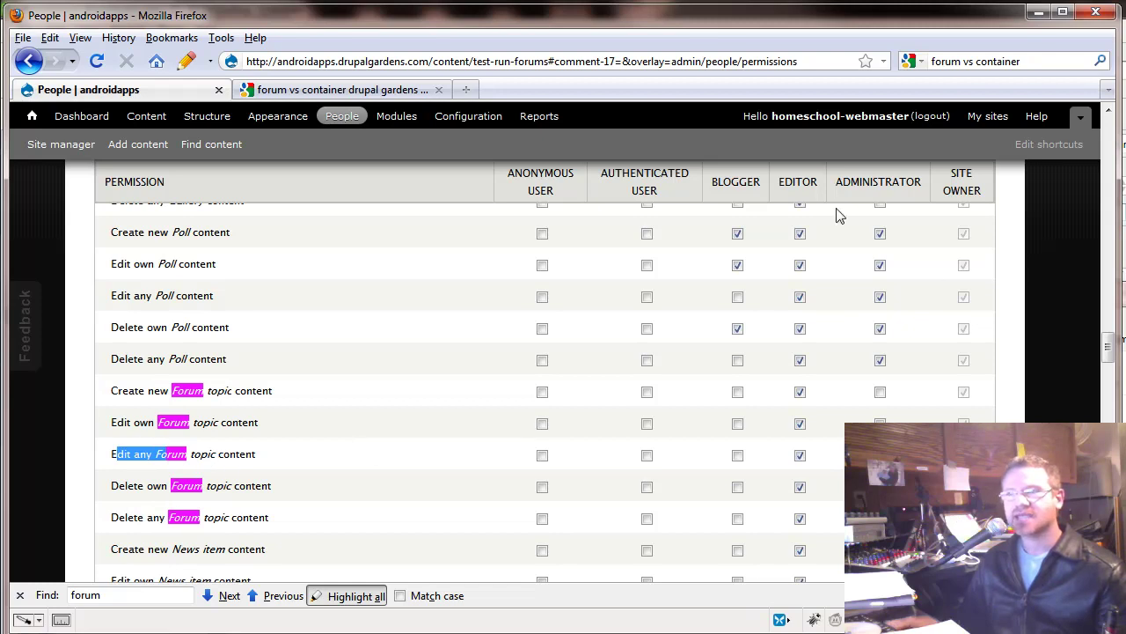
pyautogui.moveTo(134, 423); pyautogui.dragTo(193, 424)
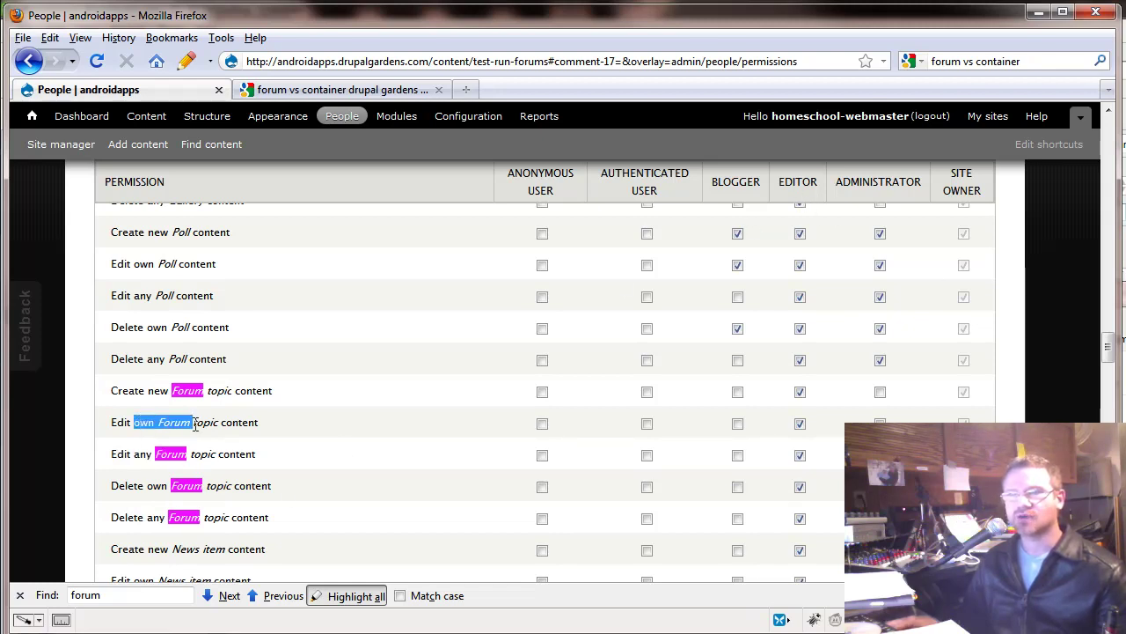
pyautogui.scroll(-8, 276, 503)
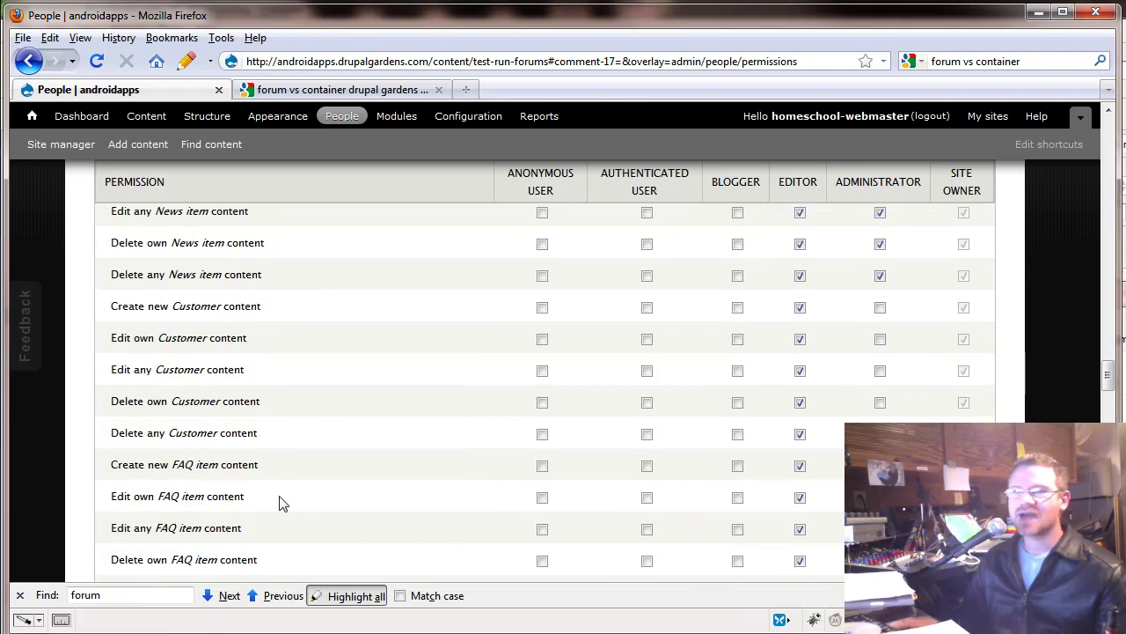
pyautogui.scroll(10, 281, 501)
pyautogui.scroll(15, 282, 501)
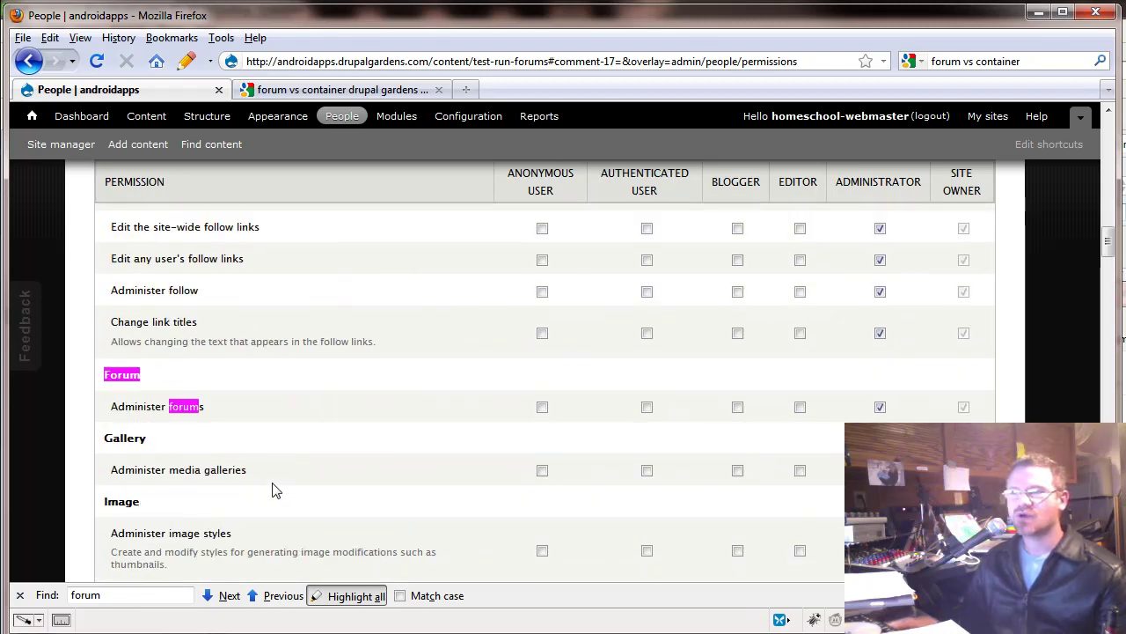
pyautogui.scroll(10, 272, 489)
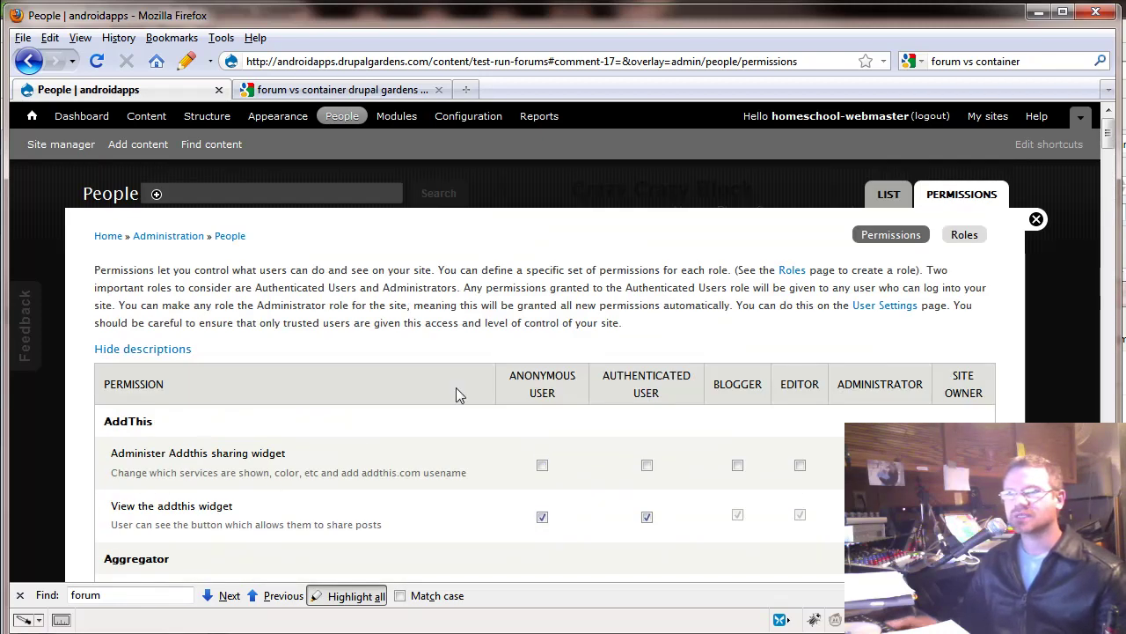